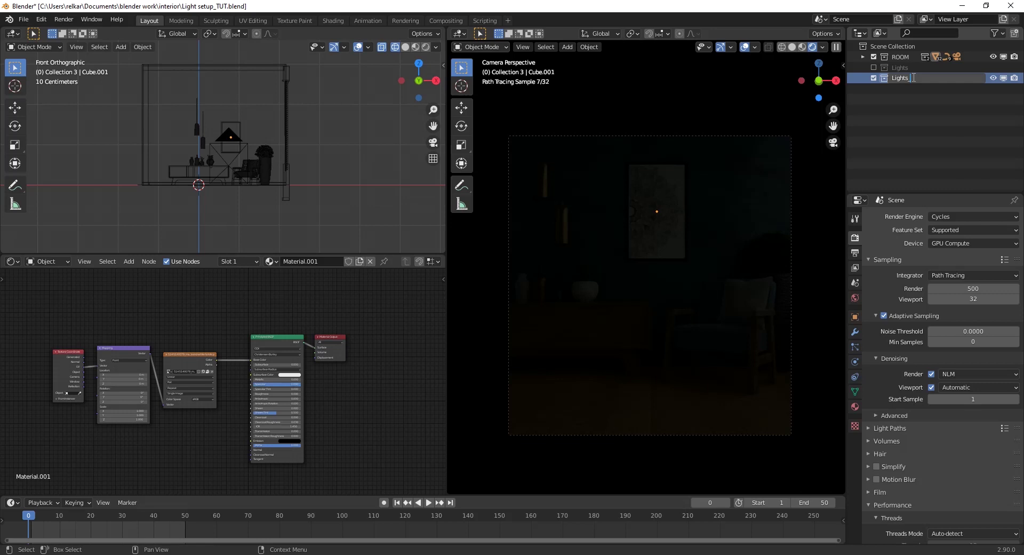
Name the new collection Lights_TUT and add an area light to it, placed outside the room's window wall.
type("TU")
key("Return")
key("shift+a")
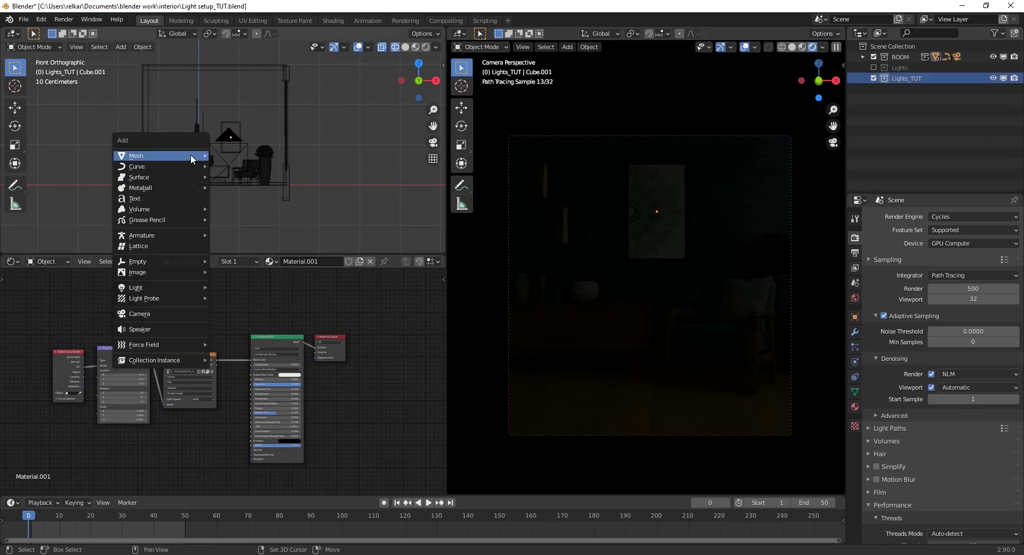
mouse_move(190, 155)
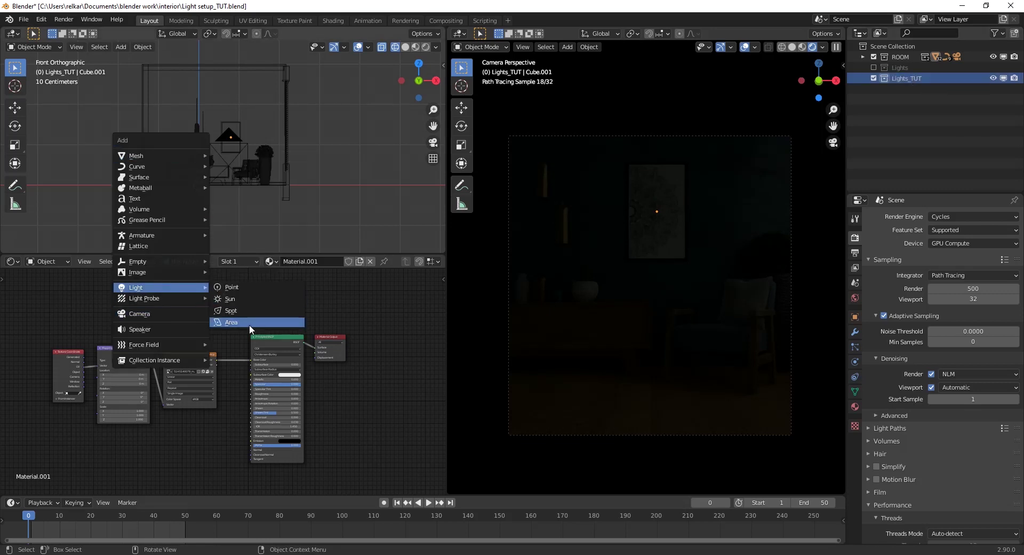
left_click(249, 324)
key("g")
left_click(357, 135)
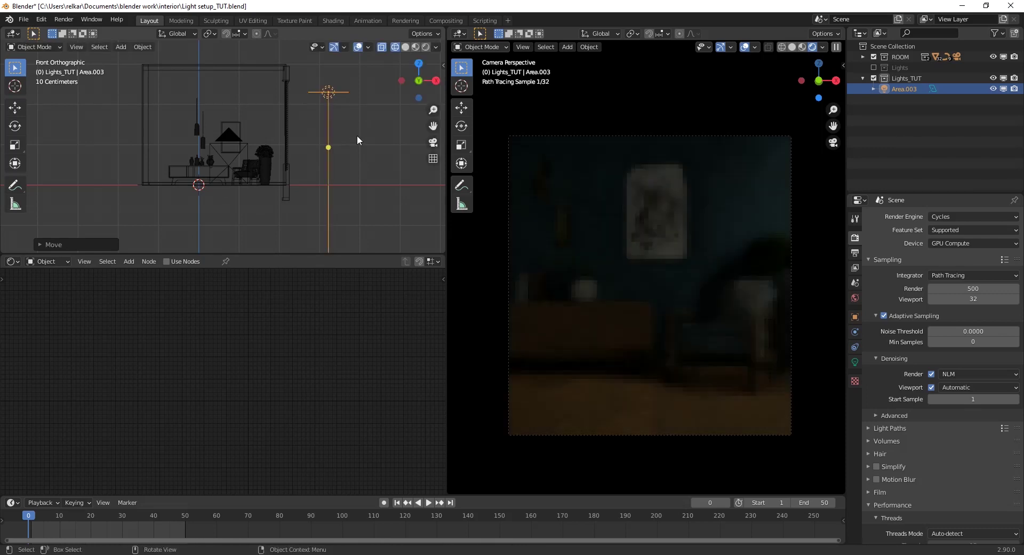
Rotate the area light 90° to face the room and set its shape to Rectangle.
middle_click_drag(357, 136, 306, 138, "shift")
scroll(299, 146, "up", 1)
type("r")
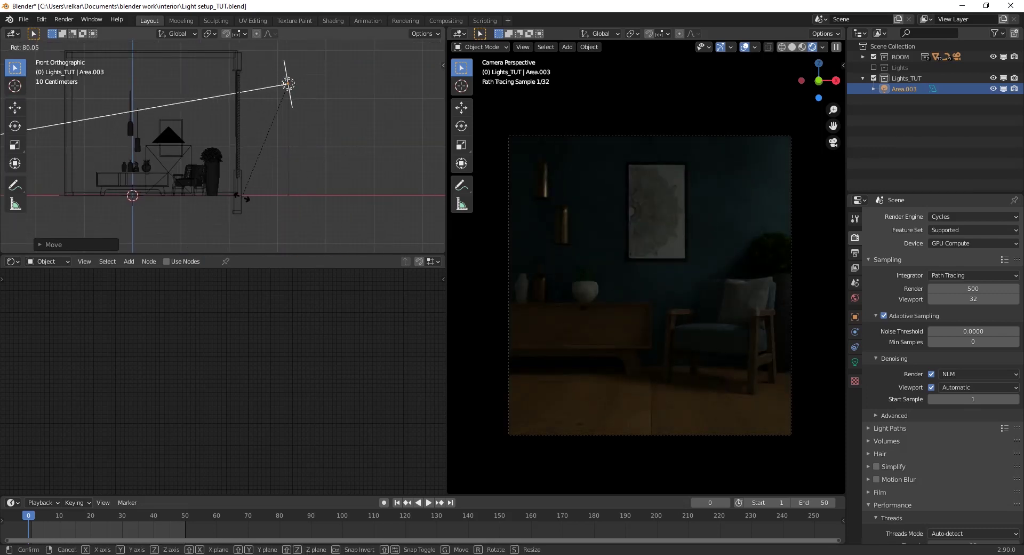
type("90")
key("Return")
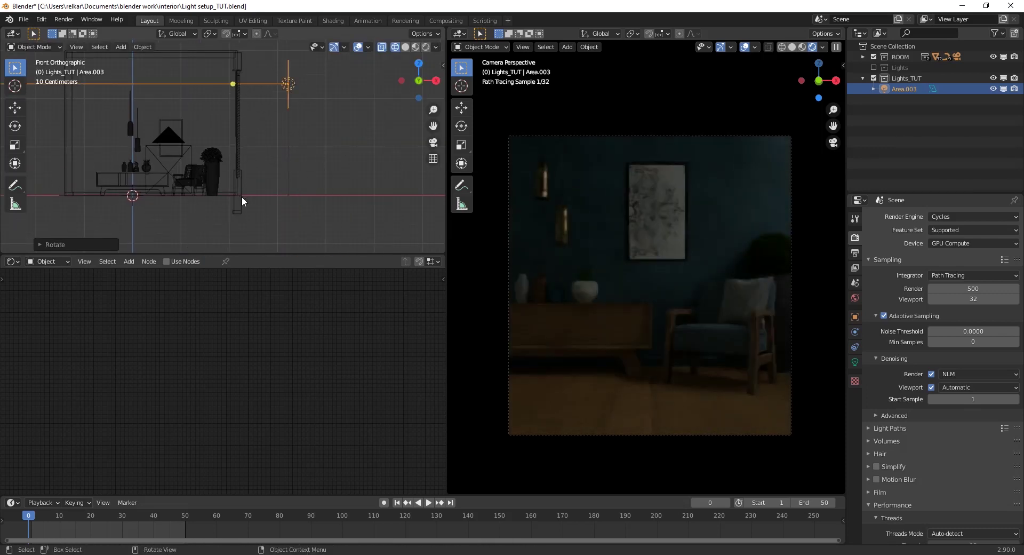
left_click(855, 363)
left_click(982, 302)
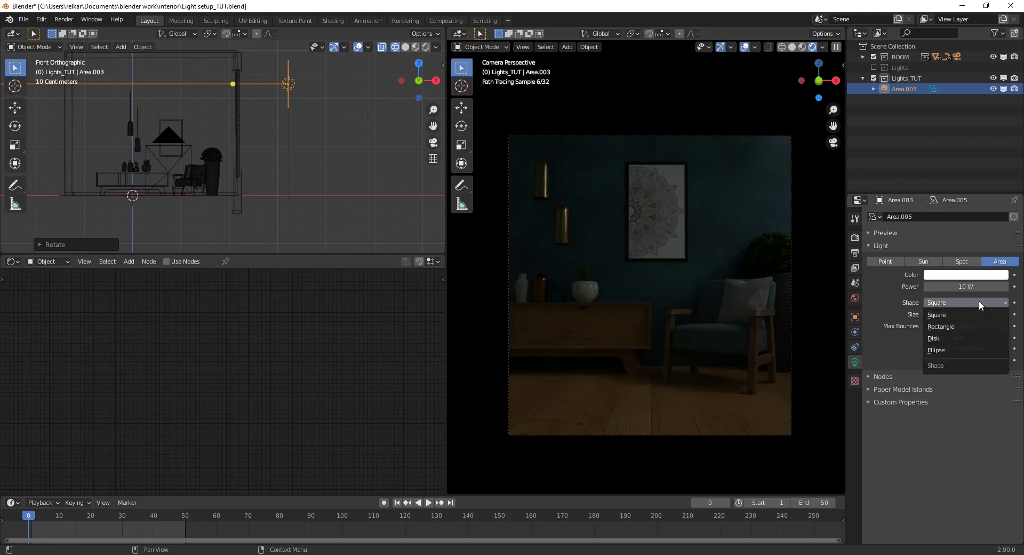
left_click(954, 331)
Move the area light in front of the window blinds, working in the right orthographic view.
middle_click_drag(331, 149, 326, 165, "shift")
key("grave")
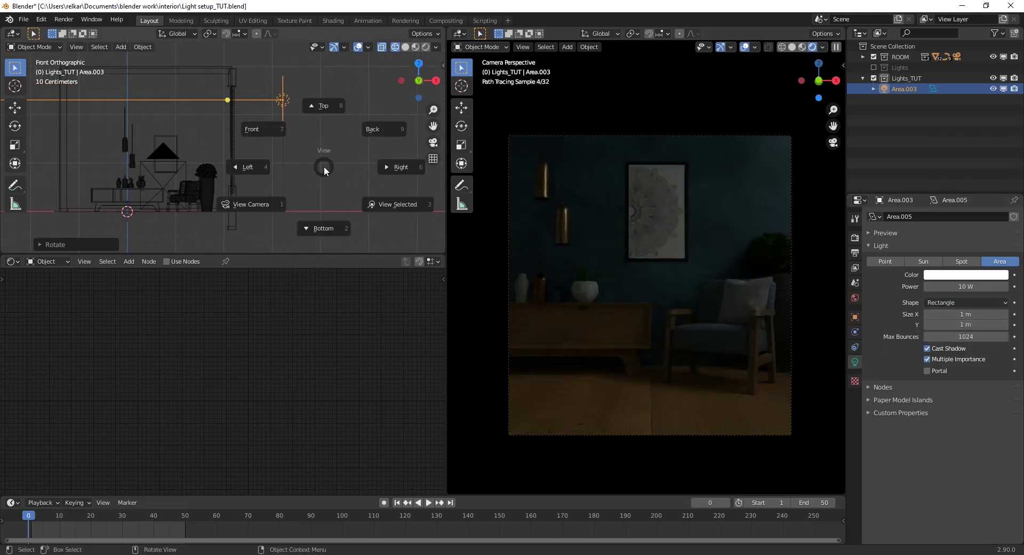
left_click(409, 176)
key("g")
left_click(250, 155)
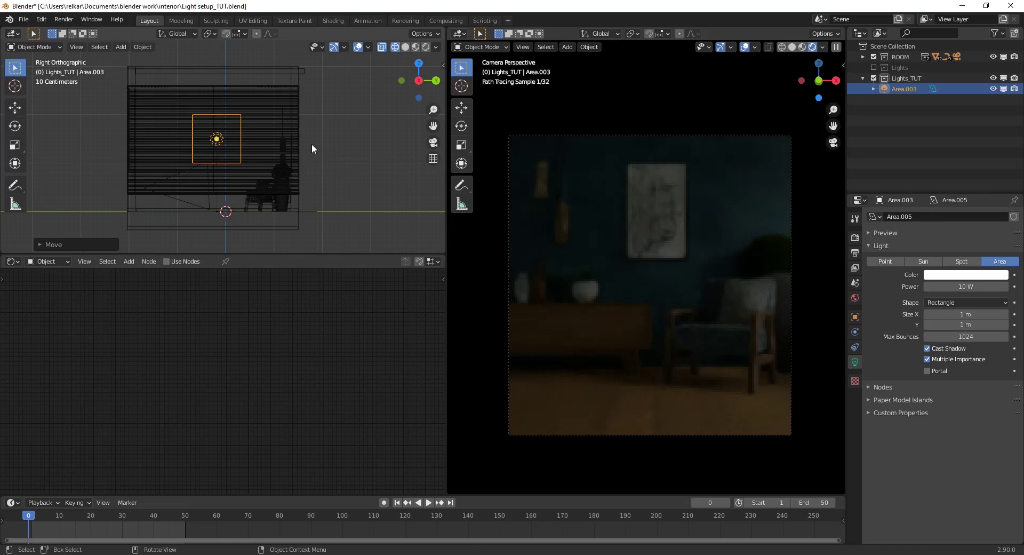
Scale the area light along Y and Z and shift it along Y so it covers the window.
key("s")
key("z")
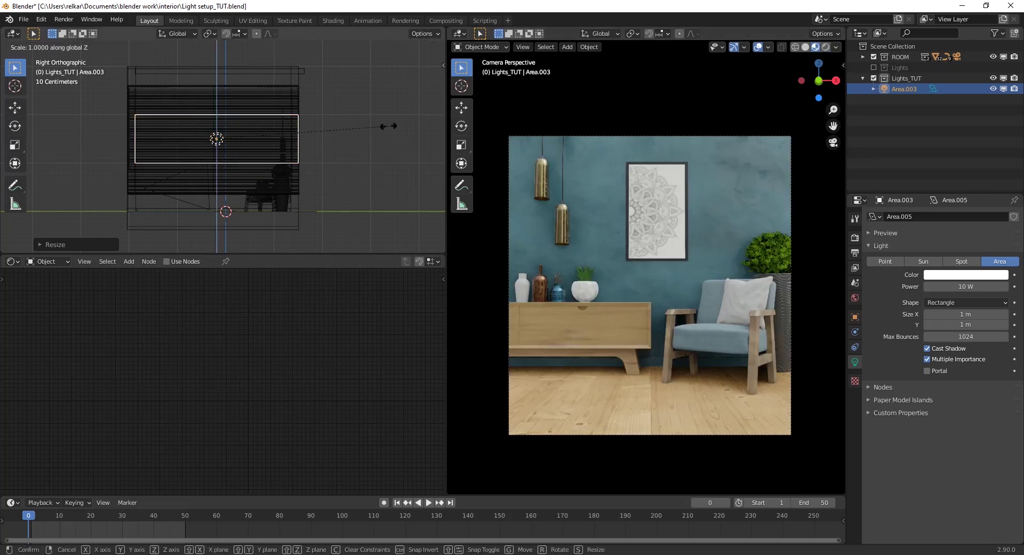
key("g")
key("y")
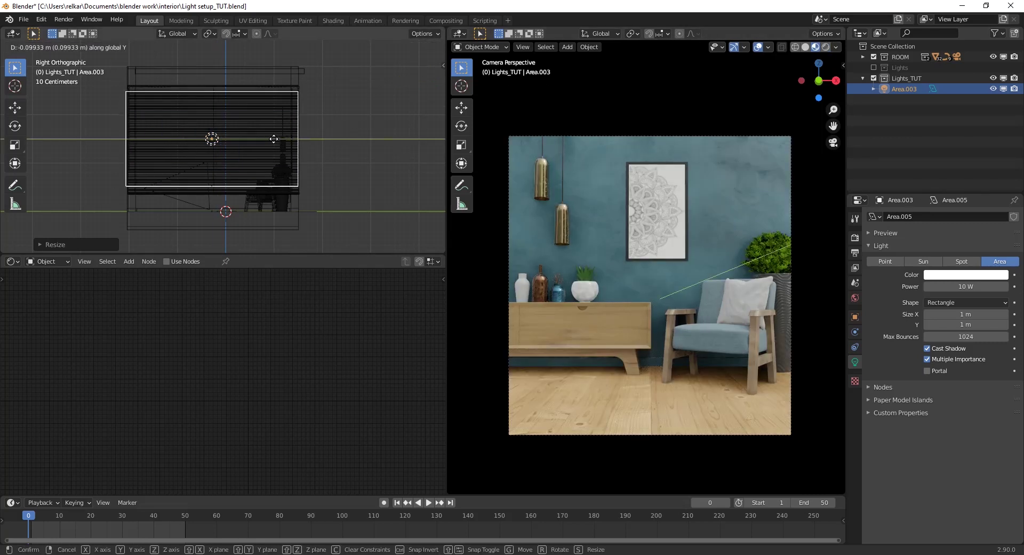
left_click(273, 138)
key("s")
key("y")
left_click(277, 139)
Move the area light along X until it sits just outside the window.
middle_click_drag(234, 142, 335, 171)
key("g")
key("x")
left_click(279, 160)
middle_click_drag(277, 151, 365, 161, "shift")
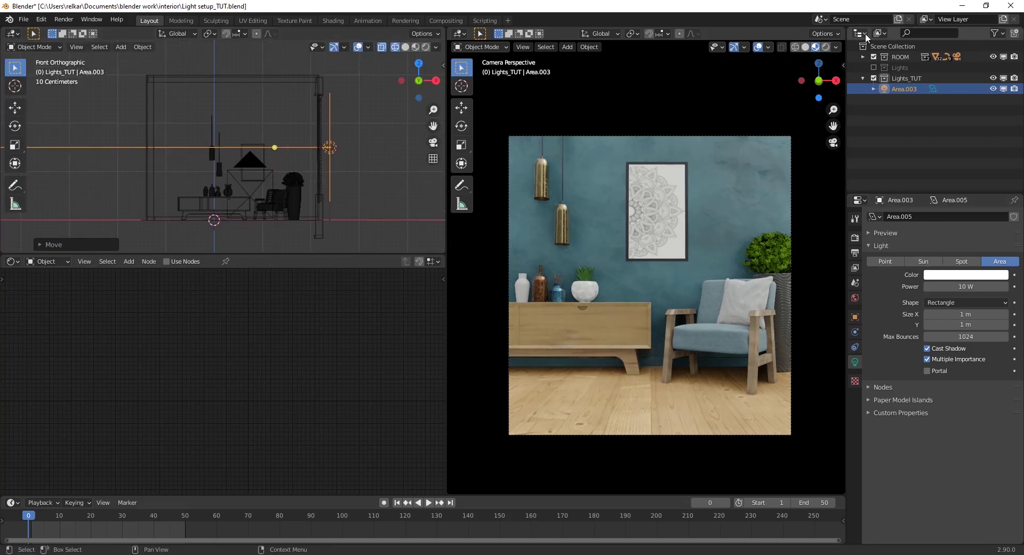
Set the area light's power to 100 W.
left_click(966, 287)
type("100")
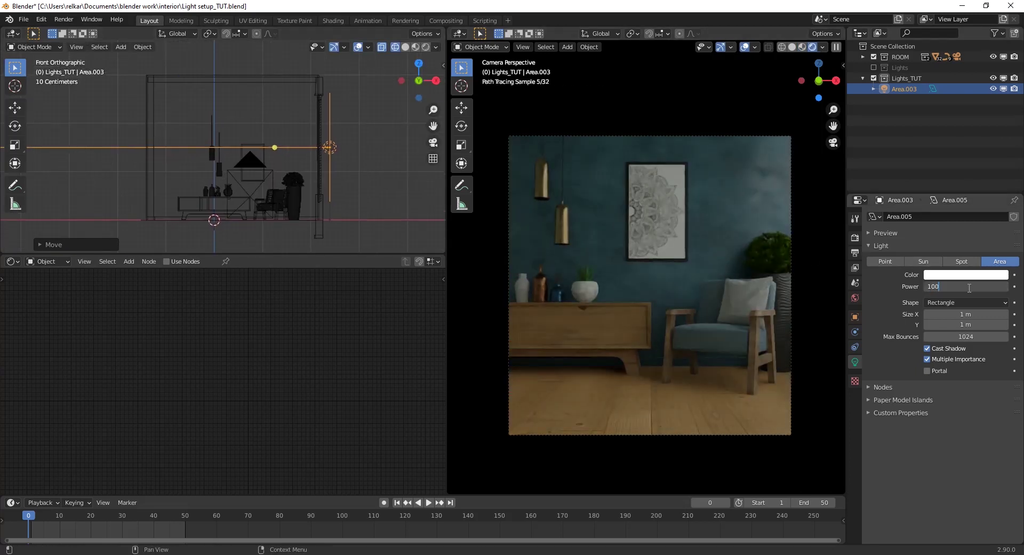
key("Return")
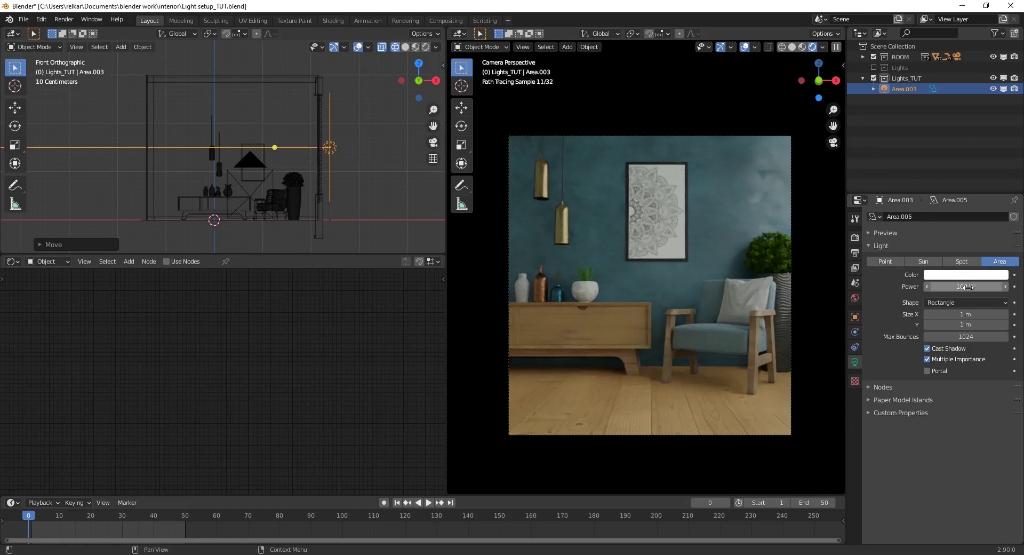
Set the area light's power to 150 W.
scroll(212, 155, "up", 8)
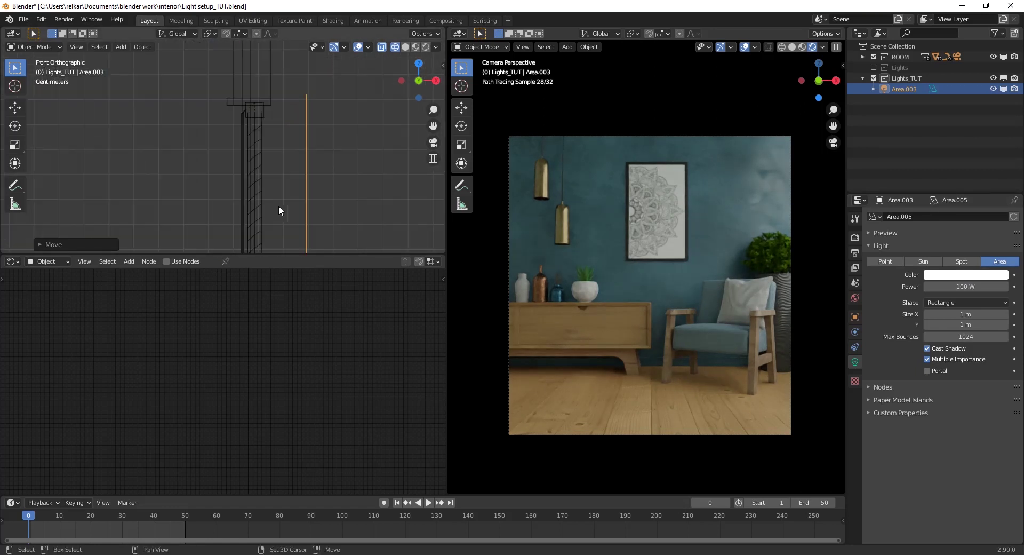
scroll(282, 173, "down", 8)
left_click(966, 287)
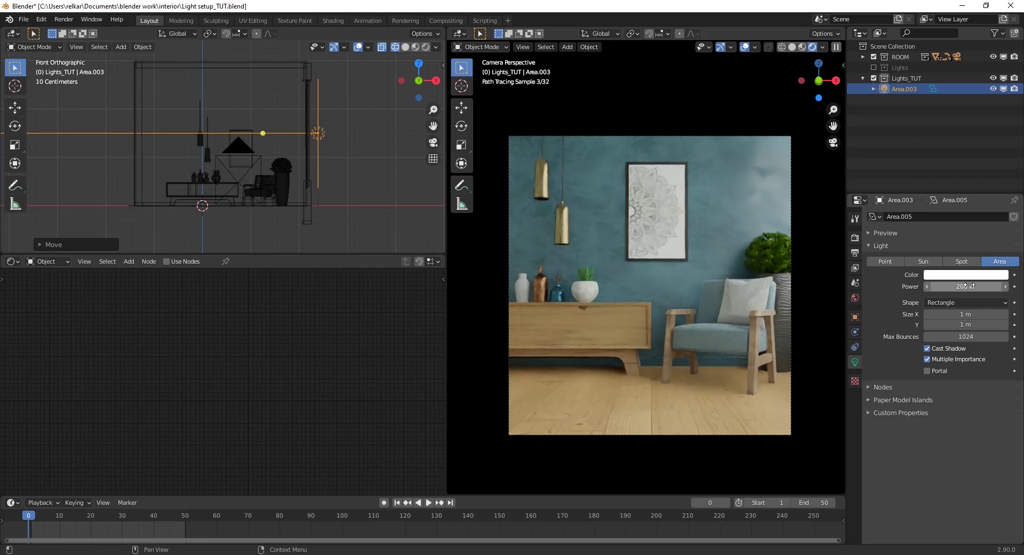
type("150")
key("Return")
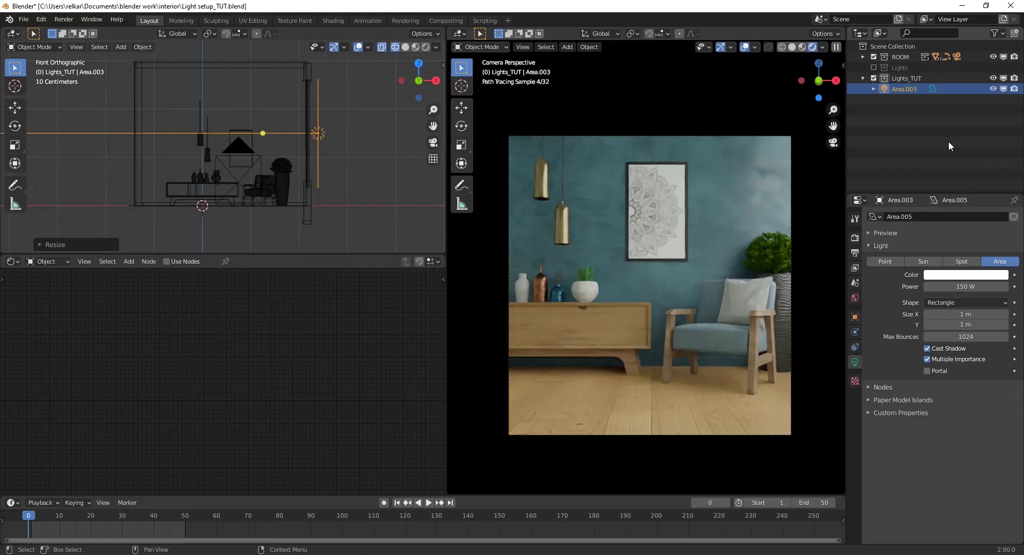
Add a sun light and, in the top view, place it outside the room beyond the window wall.
left_click(355, 193)
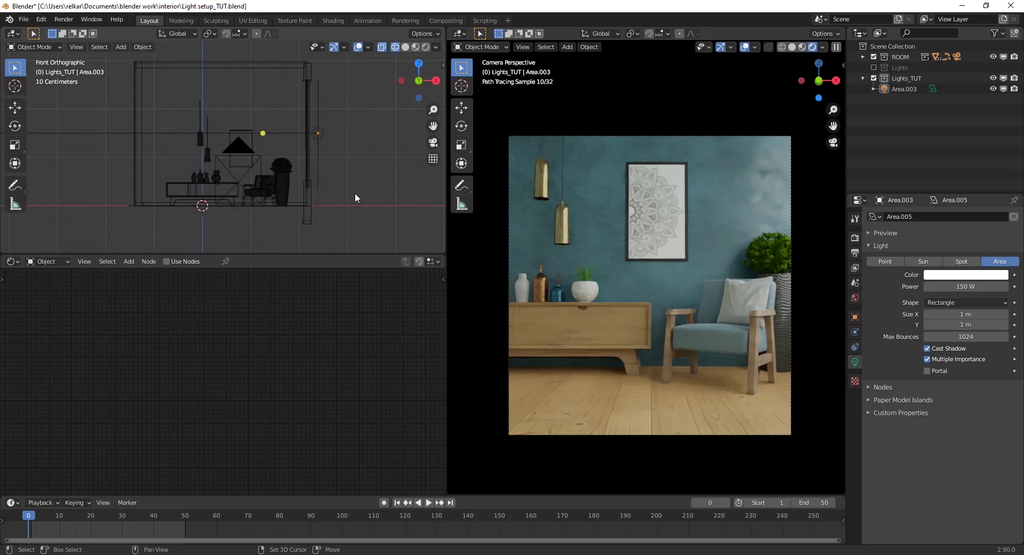
key("KP_7")
key("shift+a")
mouse_move(354, 193)
left_click(386, 205)
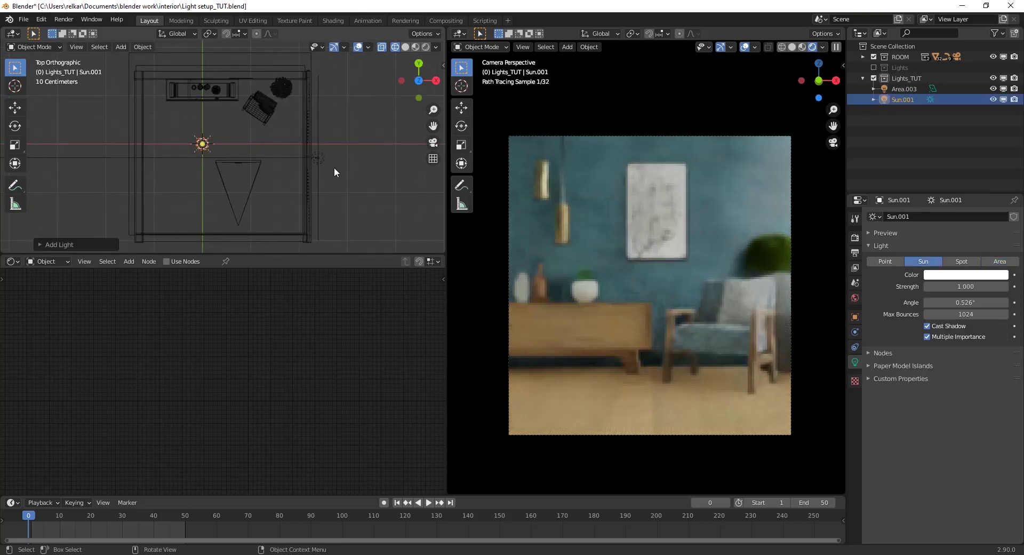
key("g")
left_click(33, 171)
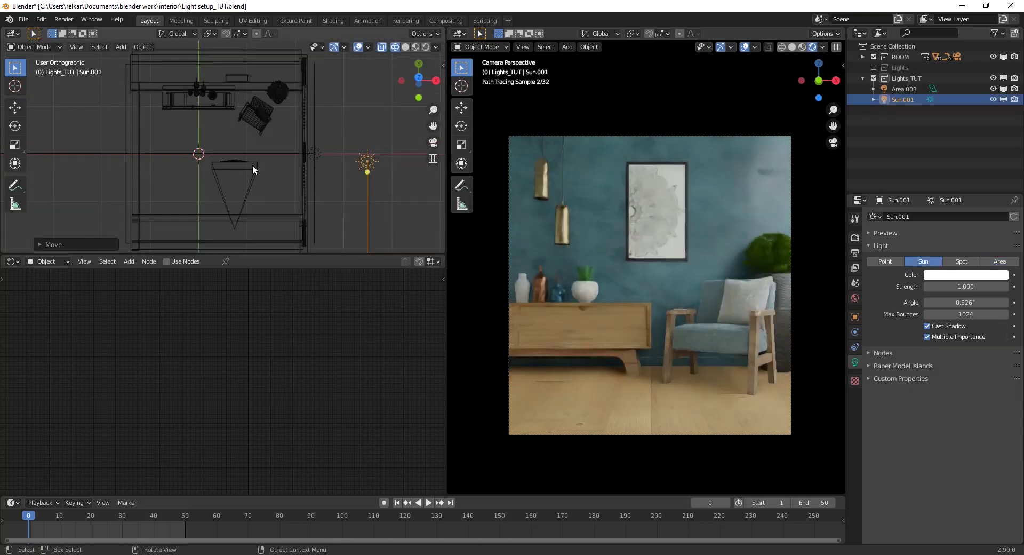
Raise the sun light along Z to about the room's ceiling height in the front view.
key("KP_1")
key("g")
key("z")
left_click(334, 214)
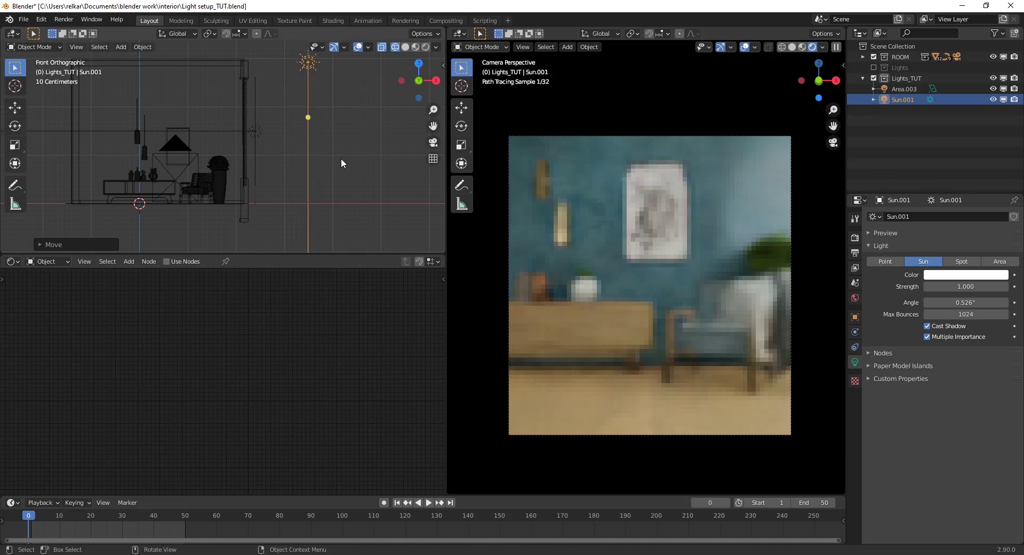
Rotate the sun light to shine diagonally down through the window and lower it slightly along Z.
key("r")
left_click(302, 84)
key("g")
key("z")
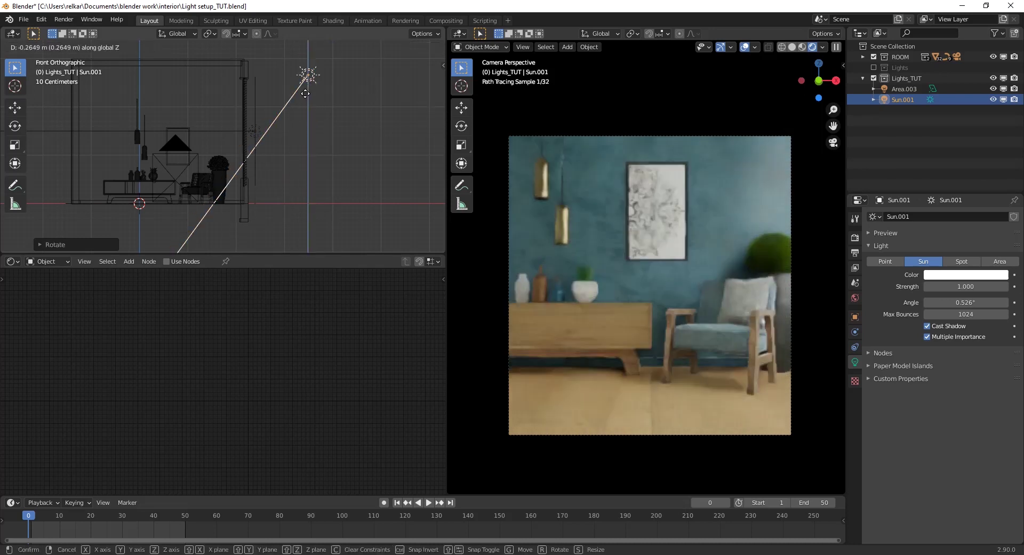
left_click(326, 94)
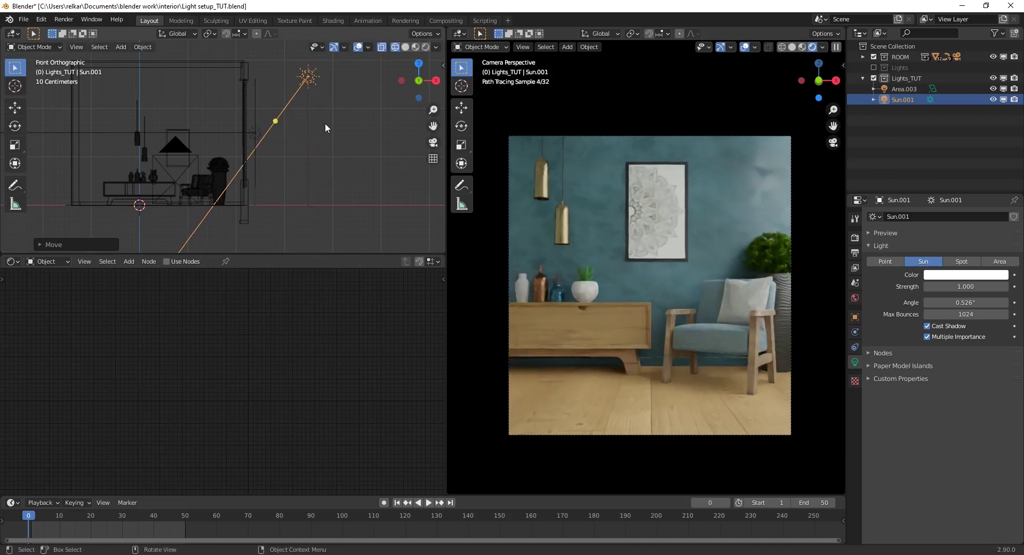
Turn the sun light towards the back wall in the top view and adjust its downward angle in the front view.
key("KP_7")
key("r")
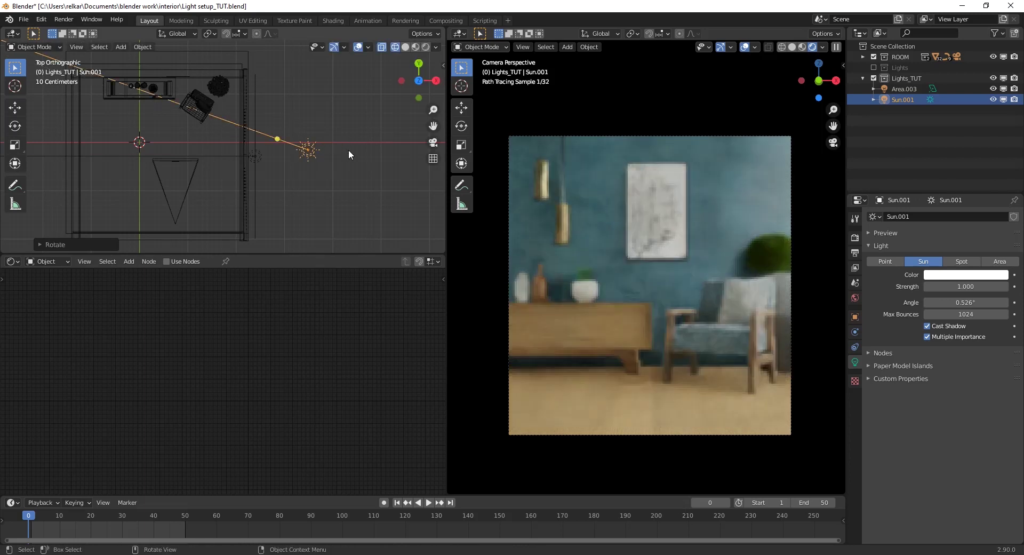
left_click(347, 149)
key("KP_1")
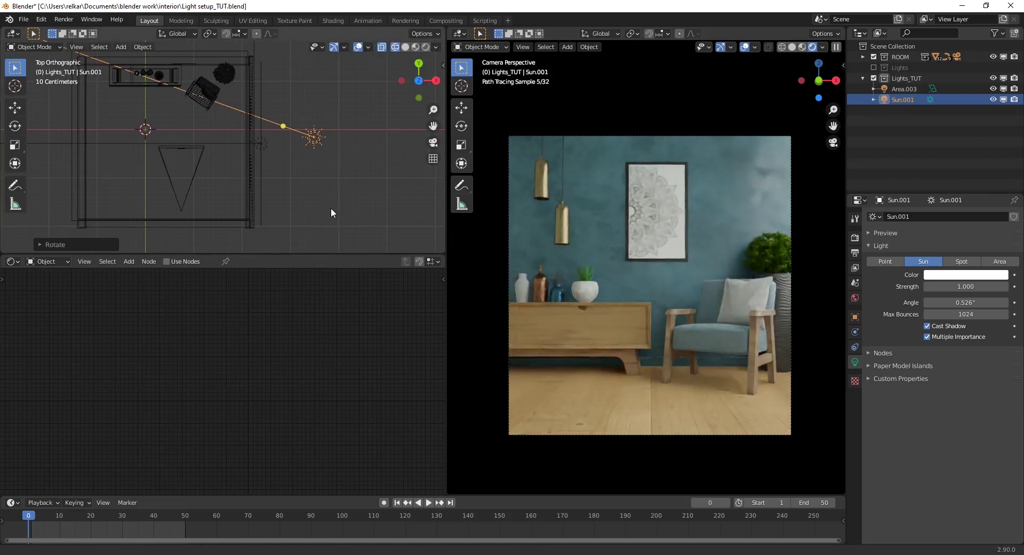
key("r")
left_click(353, 128)
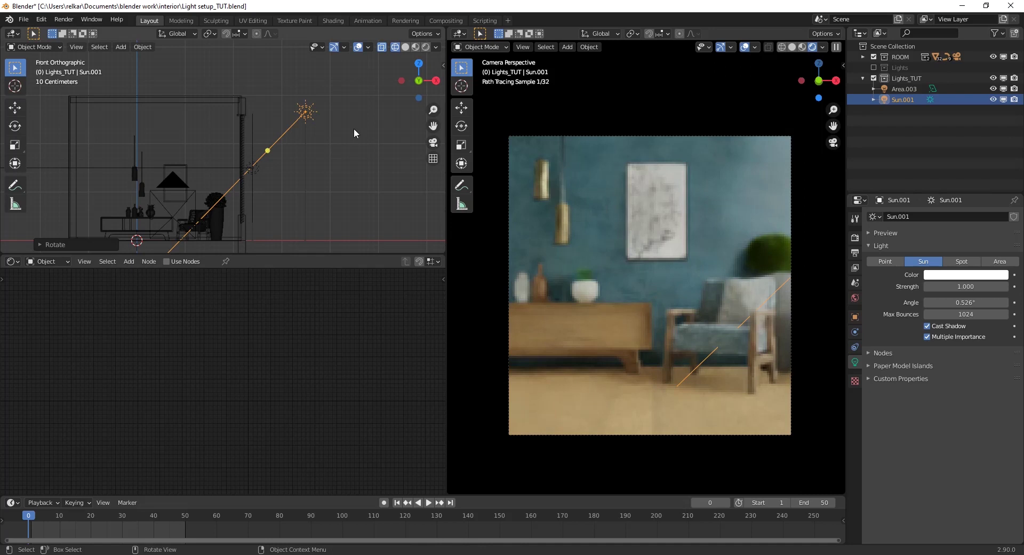
Select the venetian blind frame at the window and check its slat angle and extension settings.
scroll(285, 107, "up", 4)
scroll(282, 80, "up", 2)
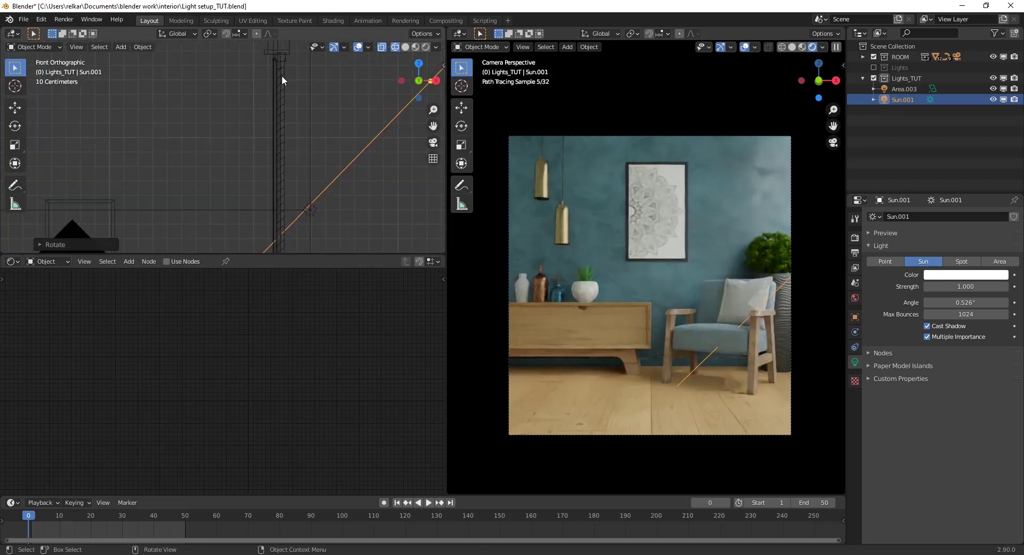
left_click(285, 57)
key("n")
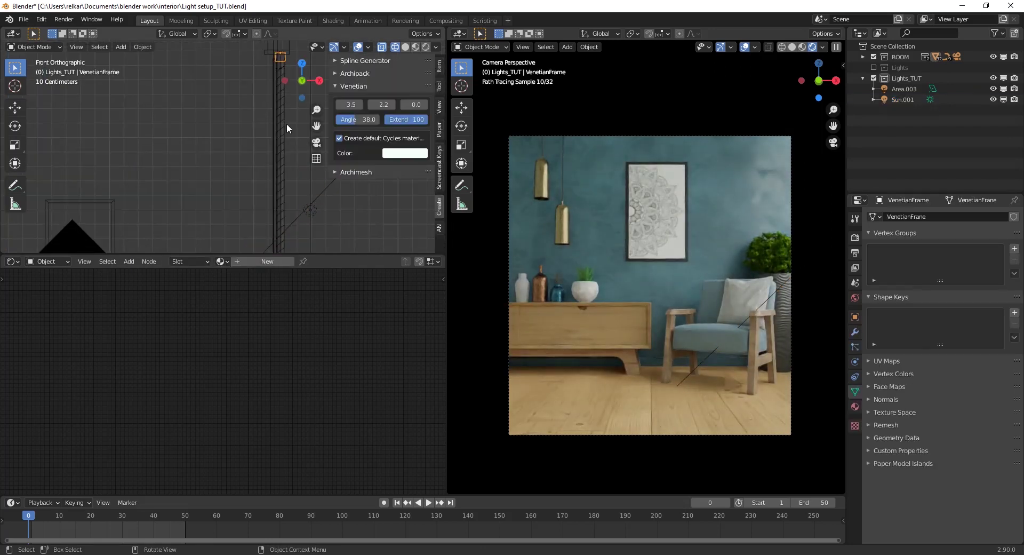
key("n")
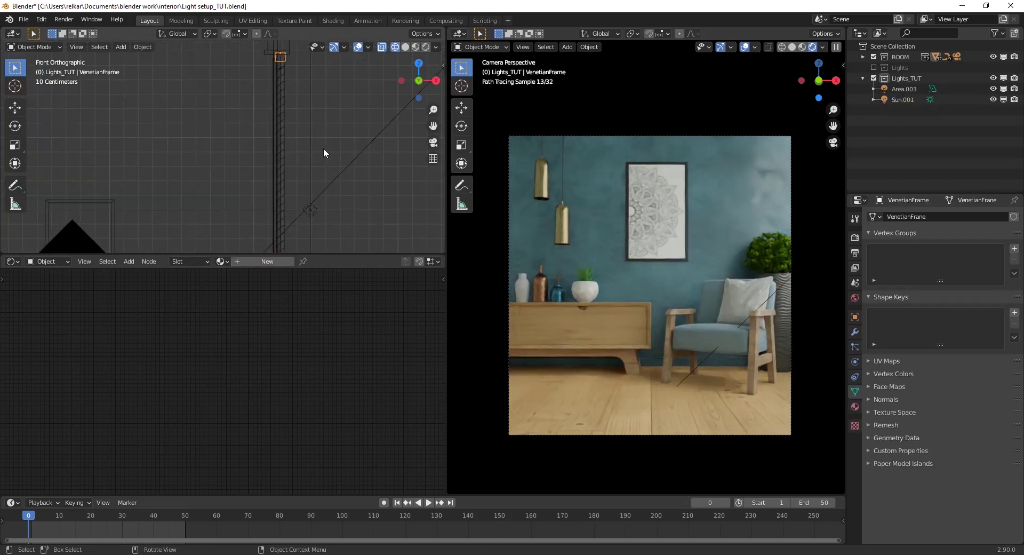
Set the sun light's strength to 10 and tint its colour a pale warm orange.
left_click(903, 100)
left_click(965, 286)
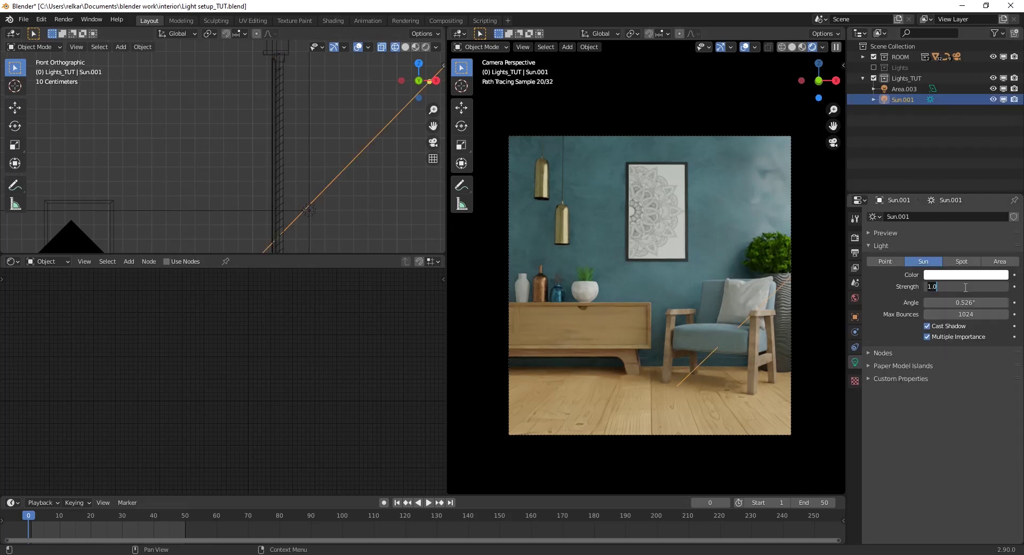
key("Return")
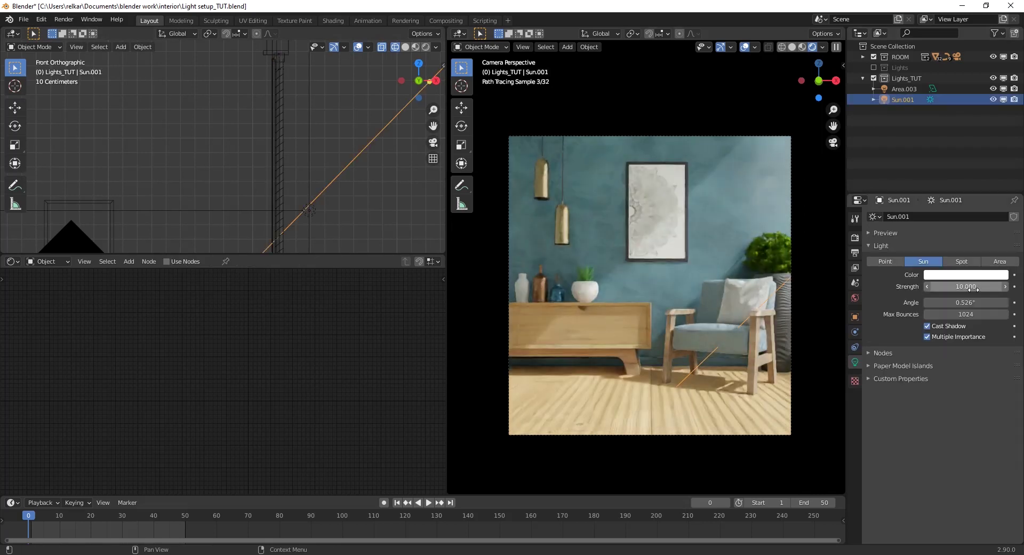
left_click(968, 275)
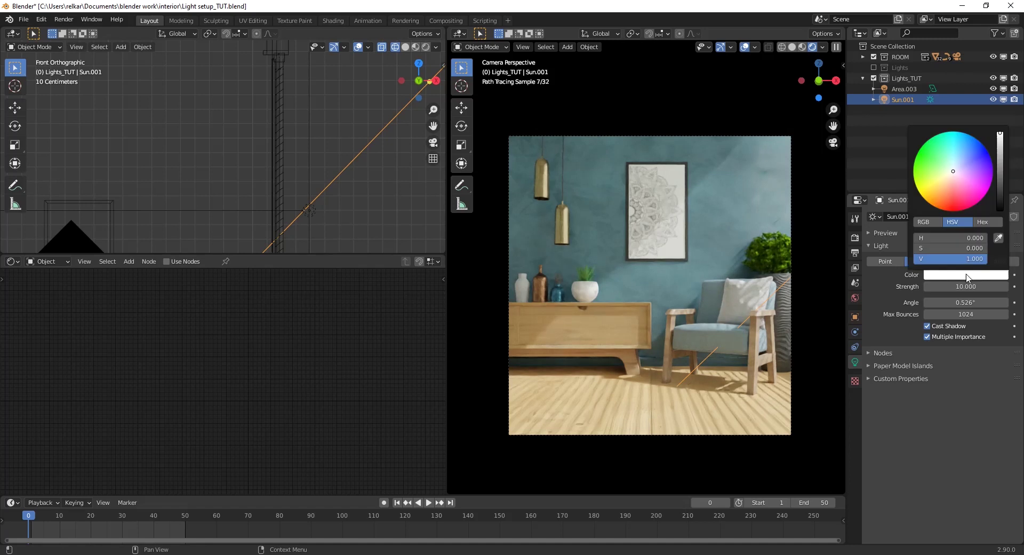
left_click(947, 178)
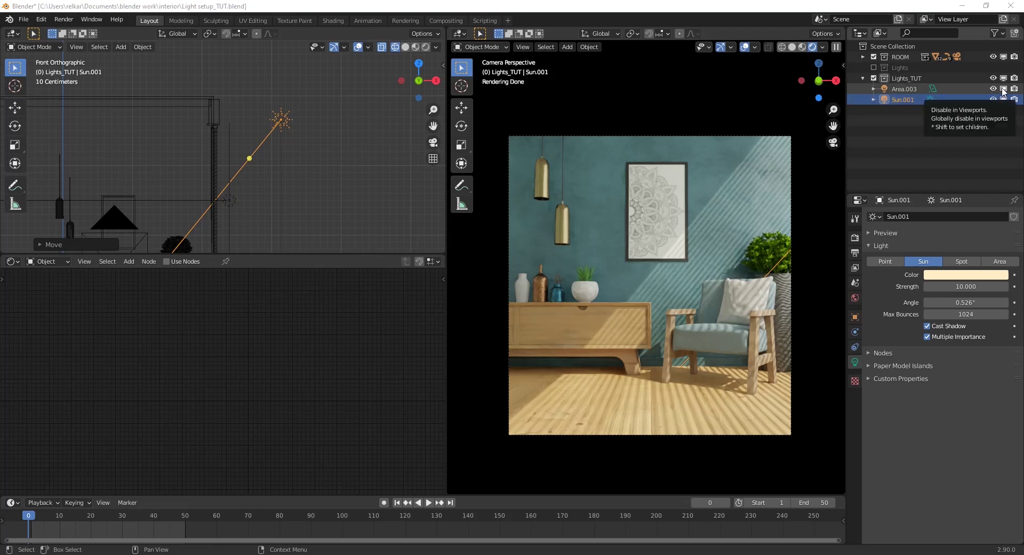
Rename the area light to North Light.
left_click(912, 89)
double_click(911, 89)
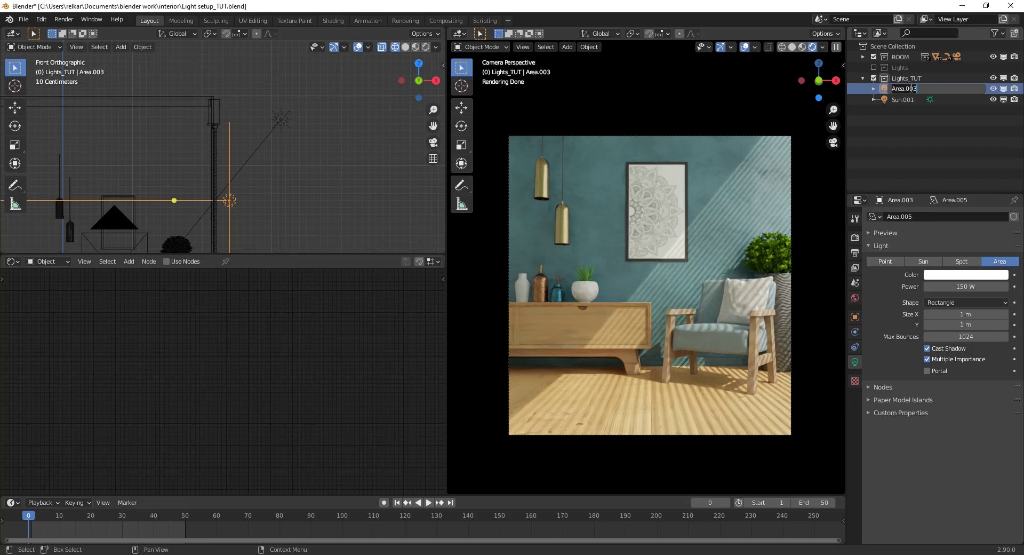
type("North Light")
key("Return")
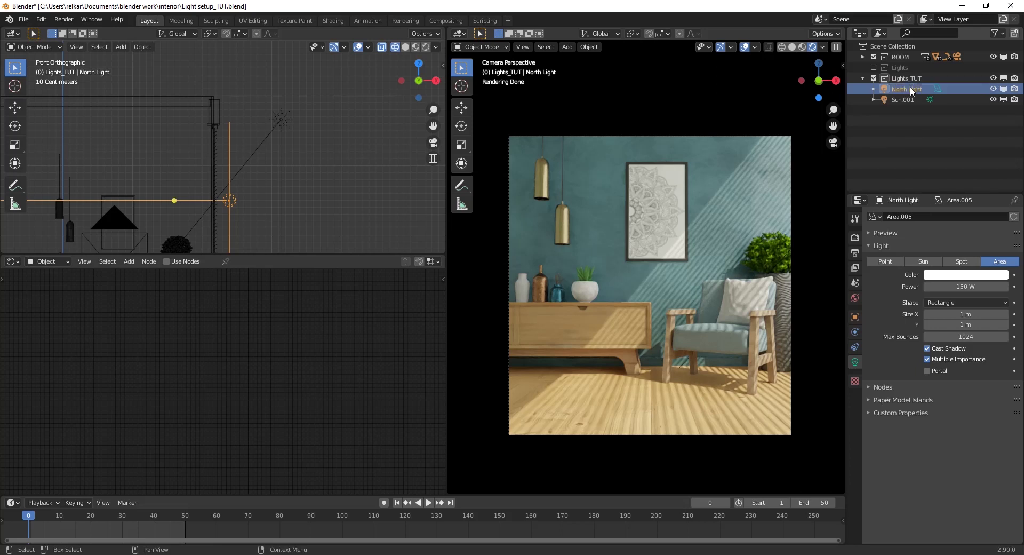
Rename the window area light from North Light to day Light.
left_click(910, 101)
double_click(907, 90)
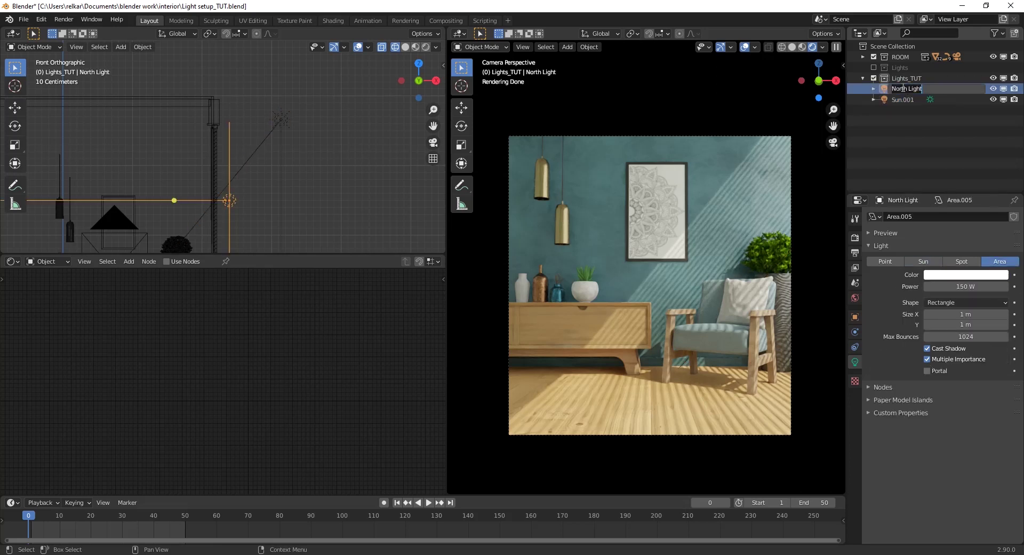
double_click(897, 91)
type("day")
key("Return")
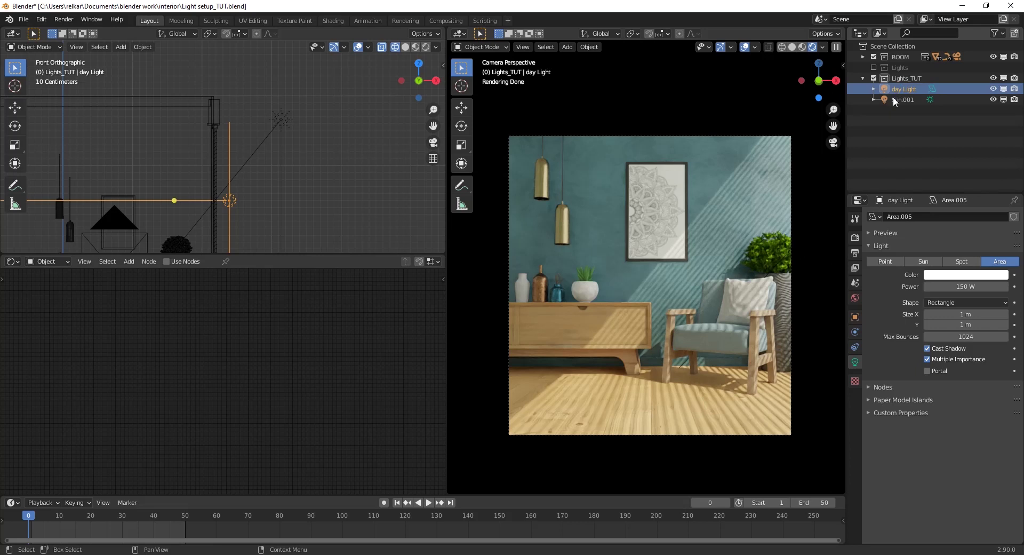
left_click(917, 128)
Disable the day light and the sun in the viewport, and re-enable only the day light.
left_click(1004, 89)
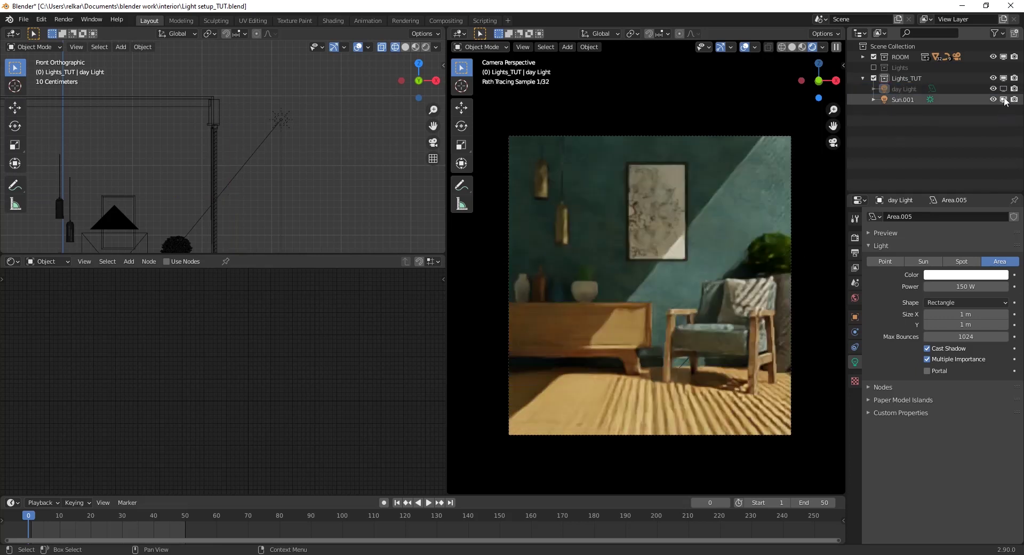
left_click(1004, 99)
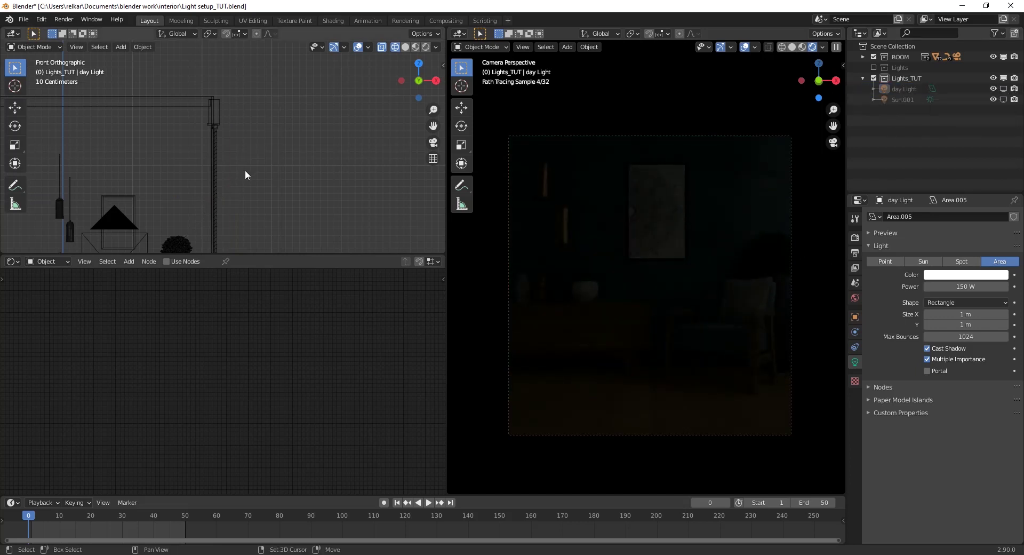
key("alt+h")
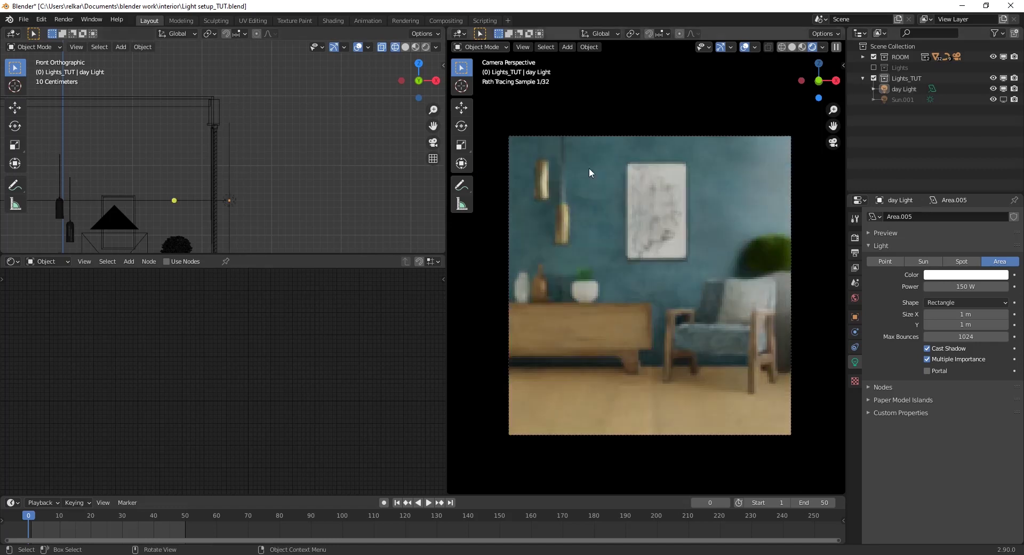
Duplicate the day light in the front view and place the copy slightly farther outside the window.
scroll(238, 169, "down", 1)
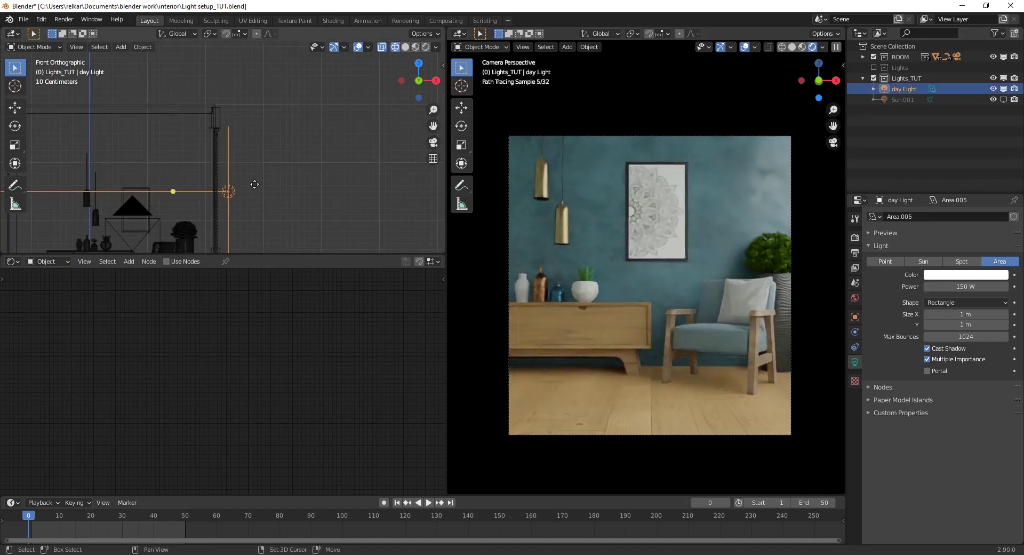
key("shift+d")
left_click(259, 188)
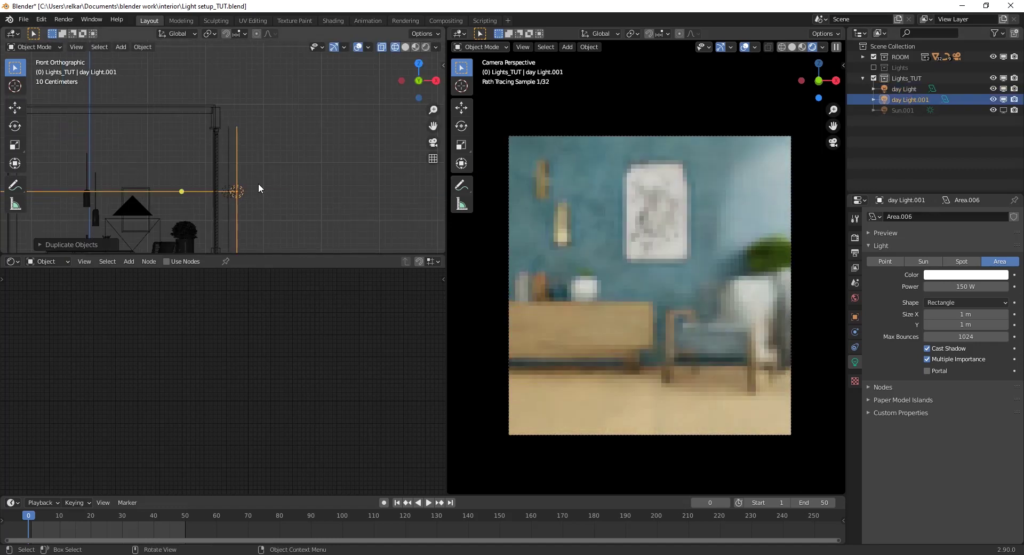
Rename the duplicated area light to night light, without a number suffix.
double_click(912, 100)
type("night")
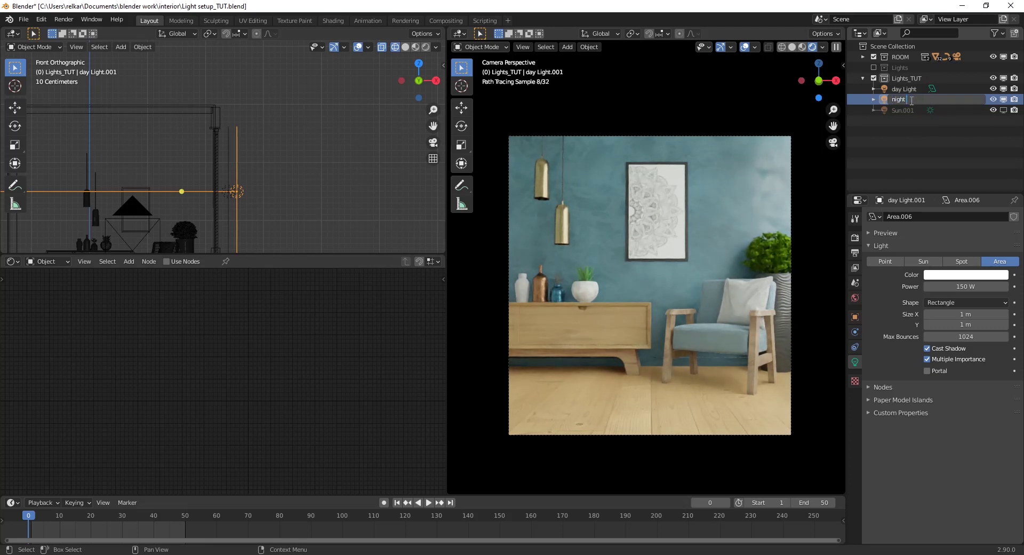
type(" light")
key("Return")
double_click(924, 100)
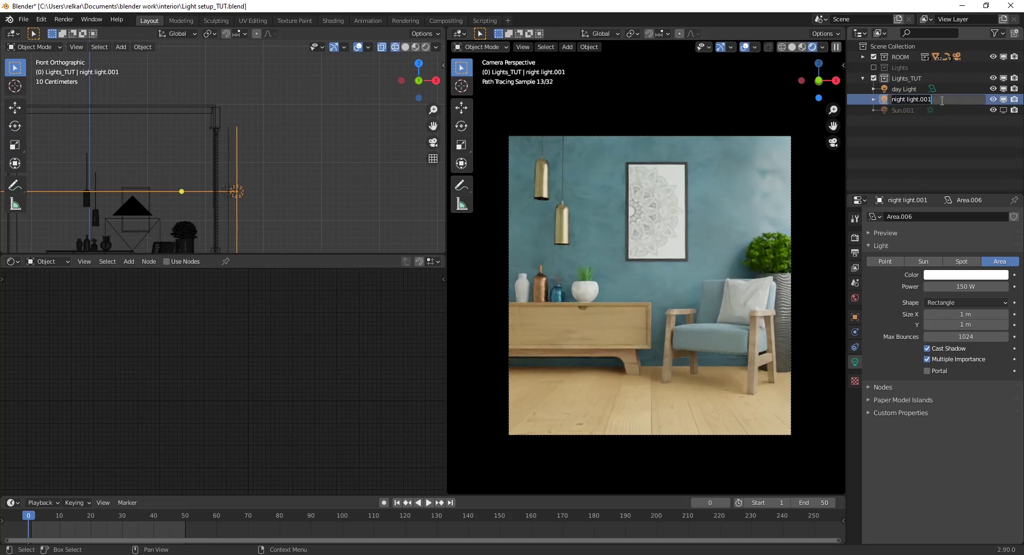
left_click(942, 100)
key("BackSpace")
key("Return")
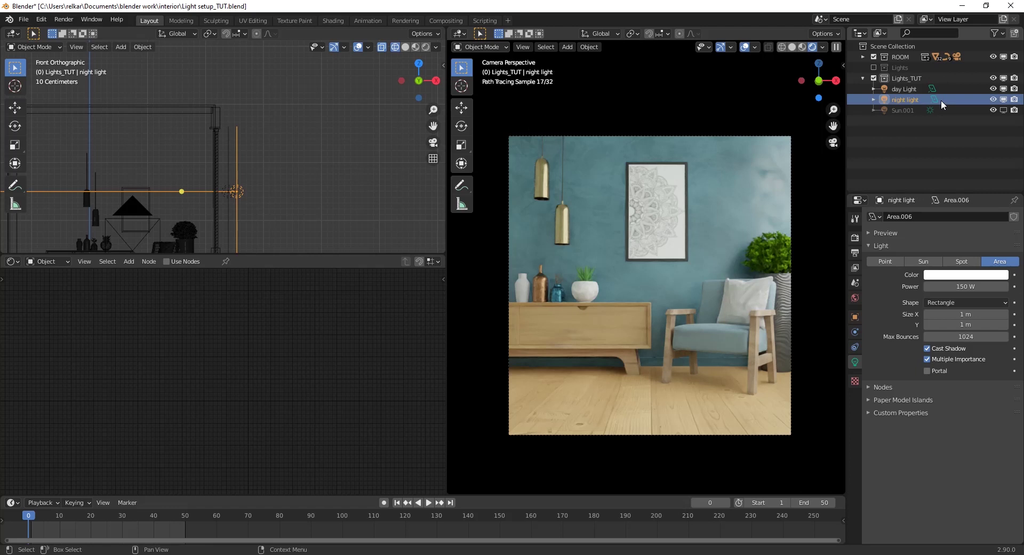
Disable the day light in the viewport and set the night light's power to 10 W.
left_click(1004, 89)
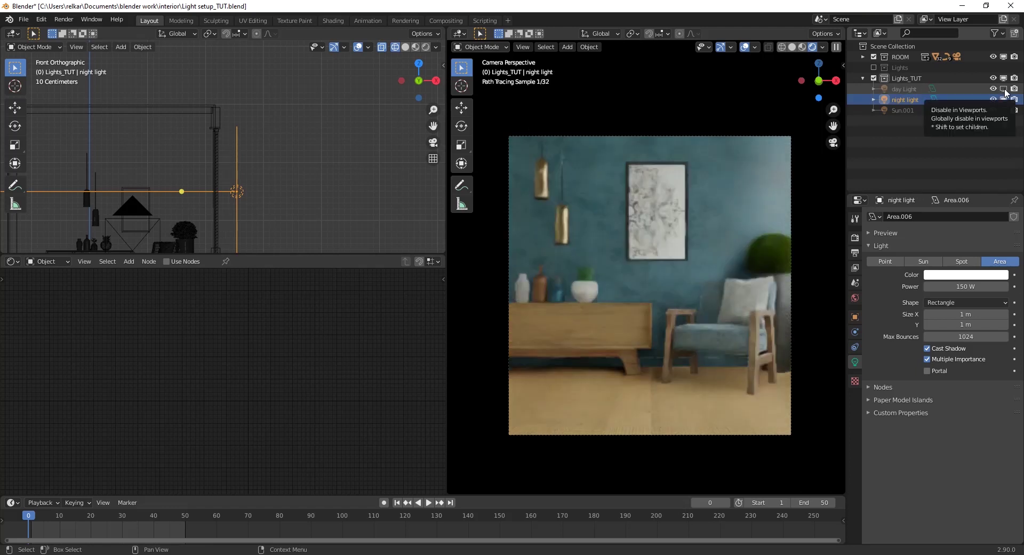
left_click(967, 289)
type("10")
key("Return")
Tint the night light's colour a pale blue and set its power to 20 W.
left_click(952, 274)
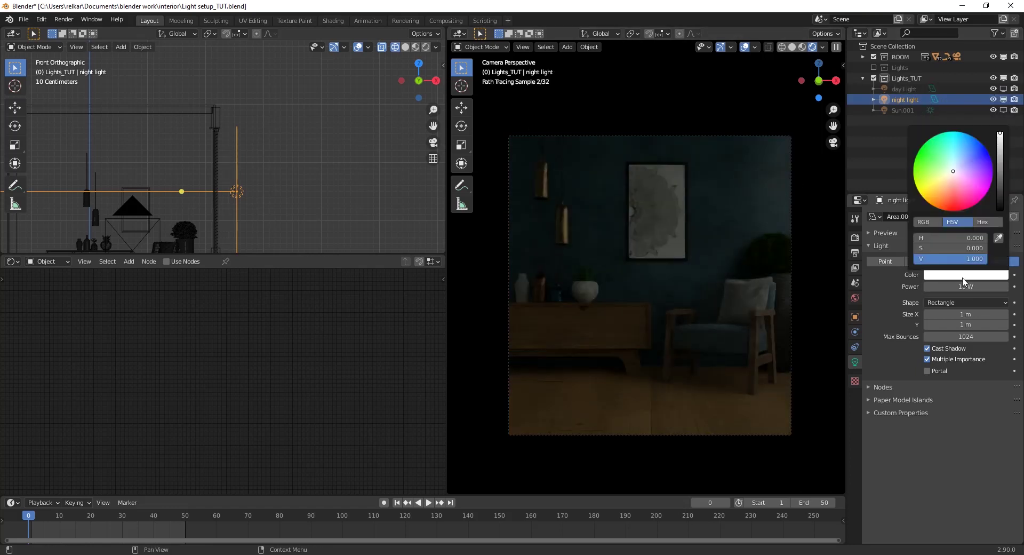
left_click(953, 275)
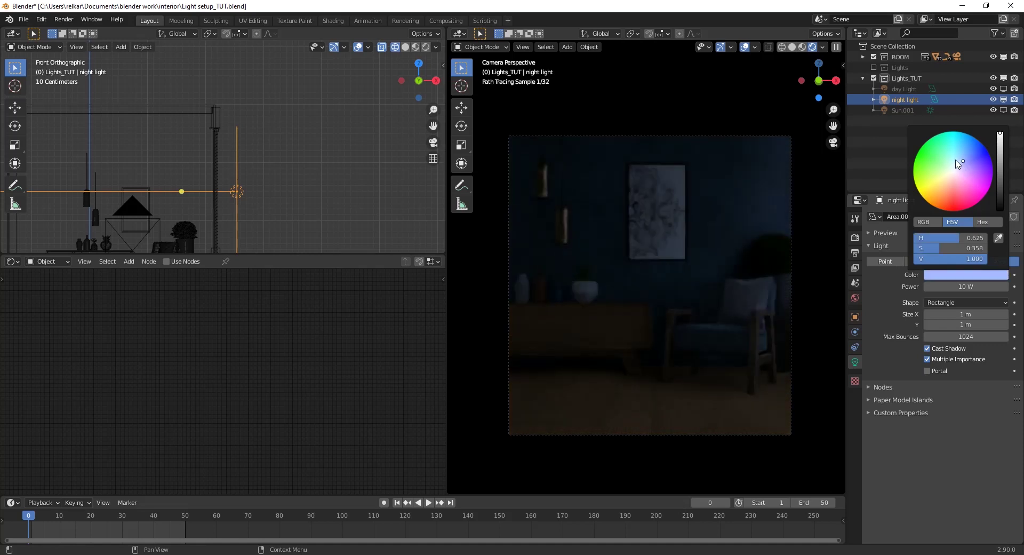
left_click(958, 164)
left_click(964, 287)
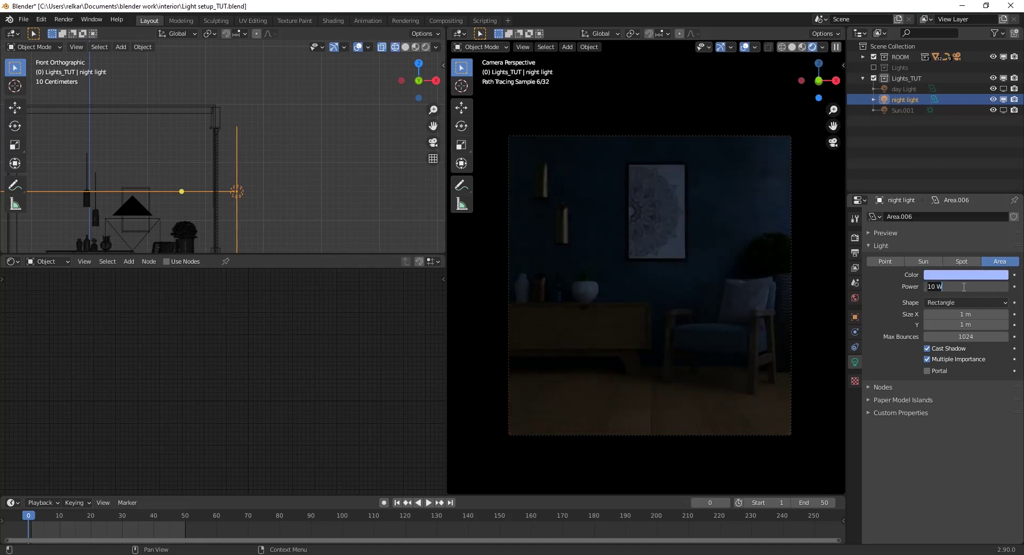
type("20")
key("Return")
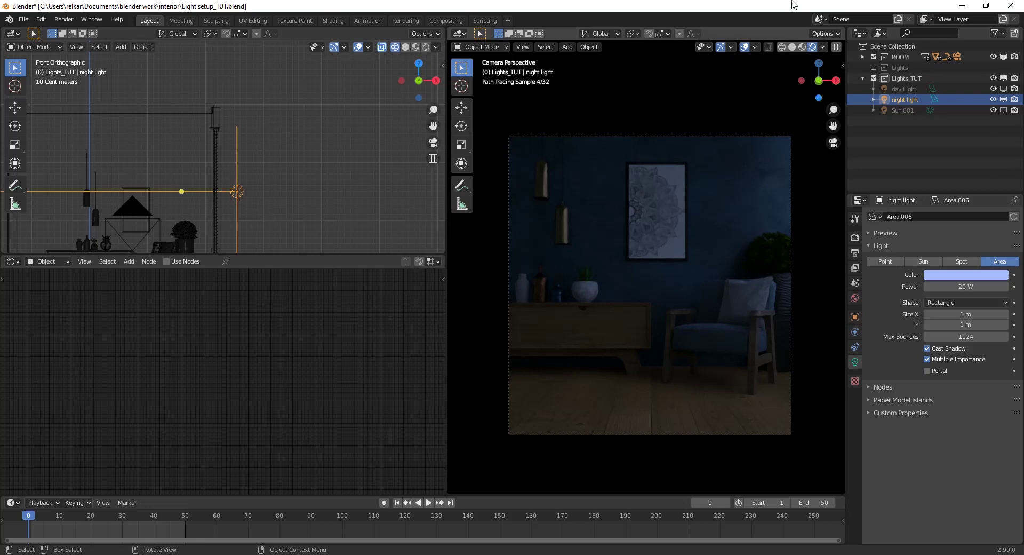
Add an area light at the centre of the higher pendant lamp in the top view and set its shape to Disk.
middle_click_drag(177, 223, 235, 192)
scroll(241, 196, "up", 6)
middle_click_drag(281, 237, 290, 188, "shift")
scroll(290, 188, "up", 4)
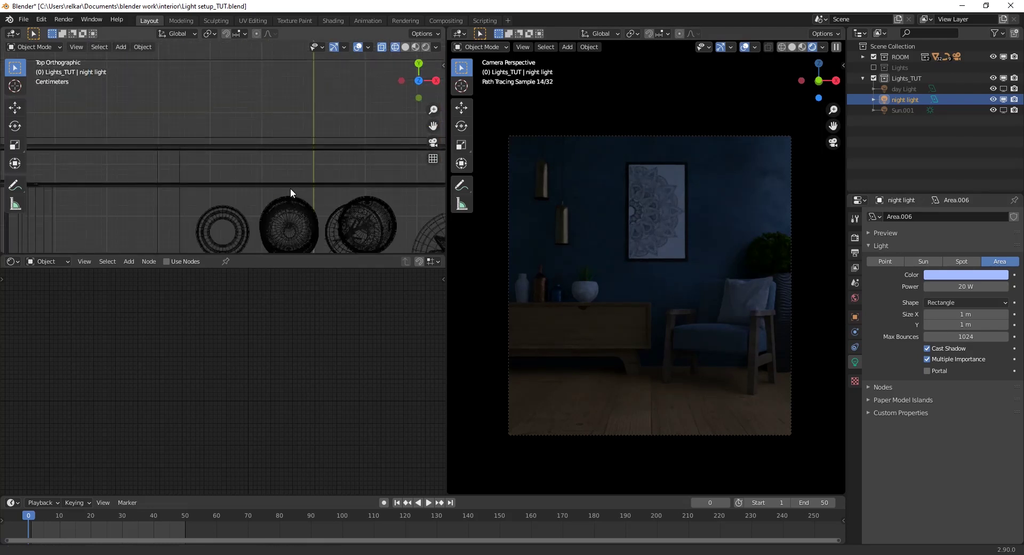
scroll(261, 119, "up", 3)
middle_click_drag(318, 230, 234, 174, "shift")
scroll(221, 165, "up", 1)
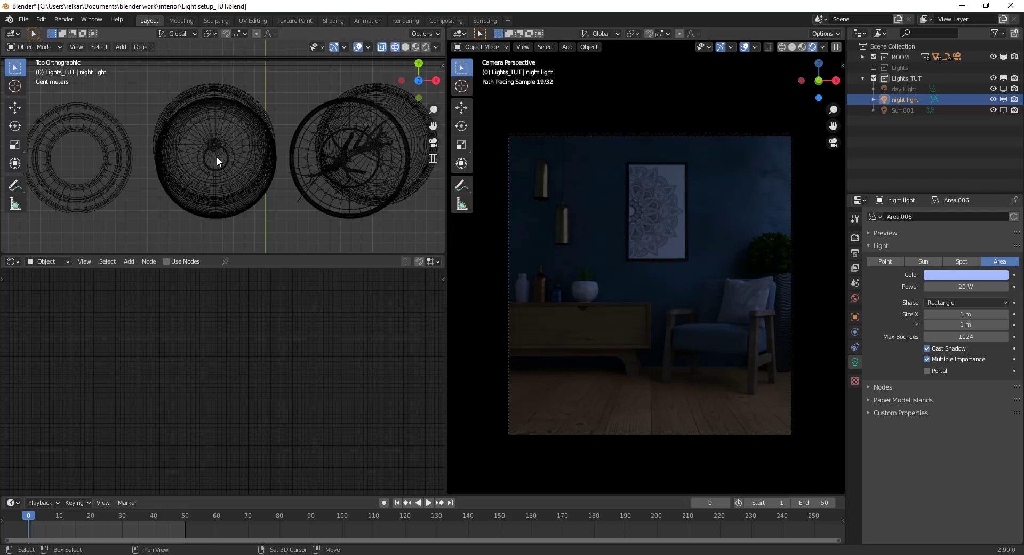
key("shift+a")
mouse_move(171, 173)
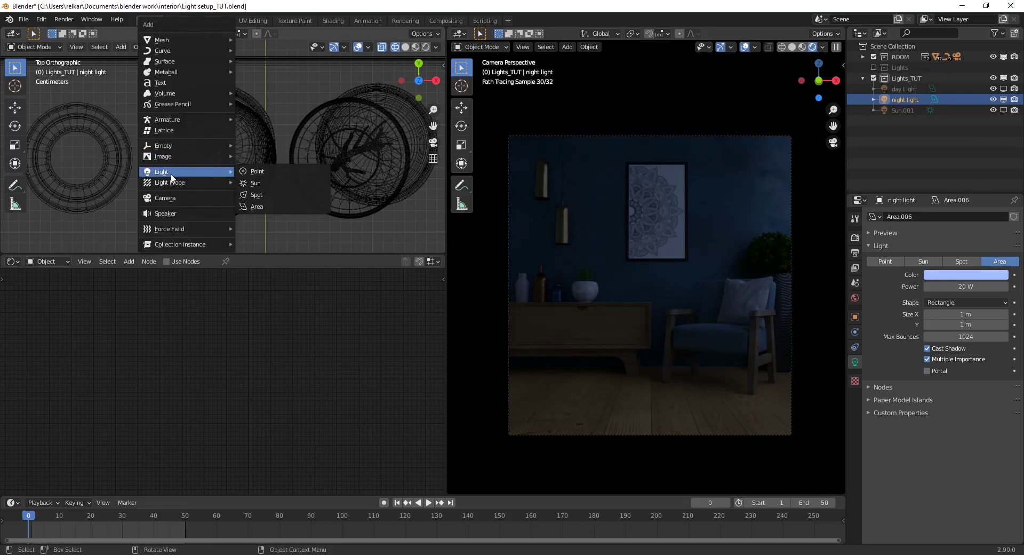
left_click(259, 205)
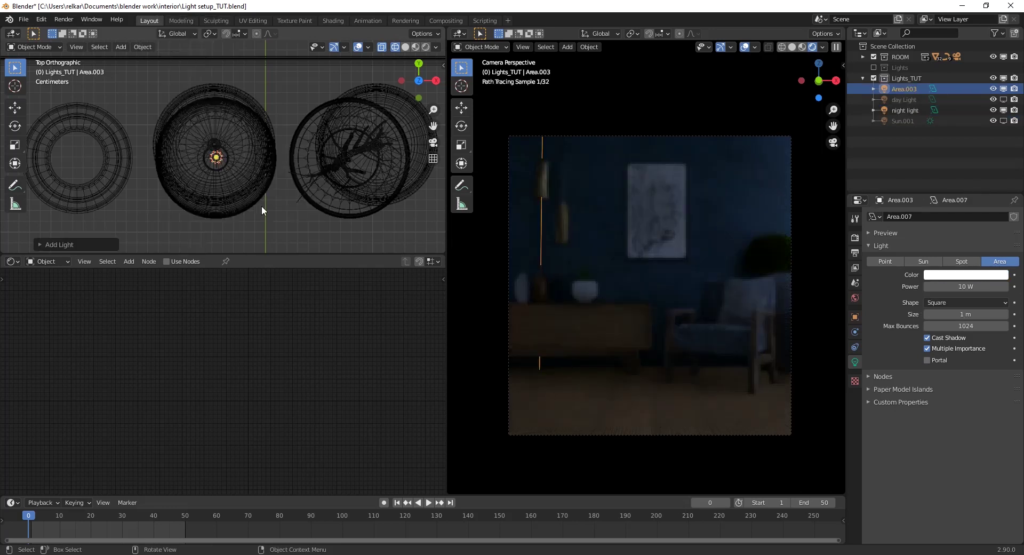
left_click(959, 302)
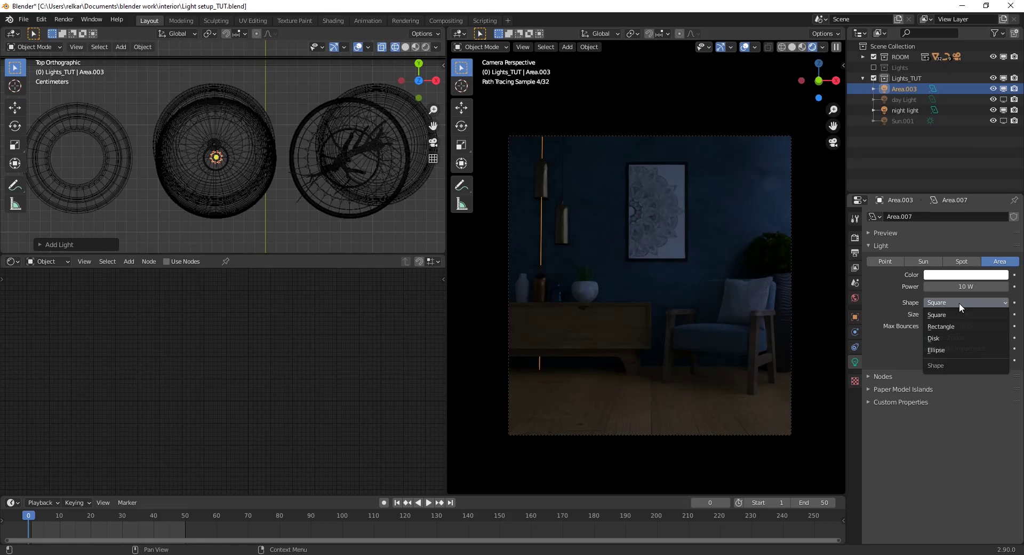
left_click(948, 337)
Switch the camera view to Material Preview shading and rename the disk area light to lamp 1.
left_click(802, 47)
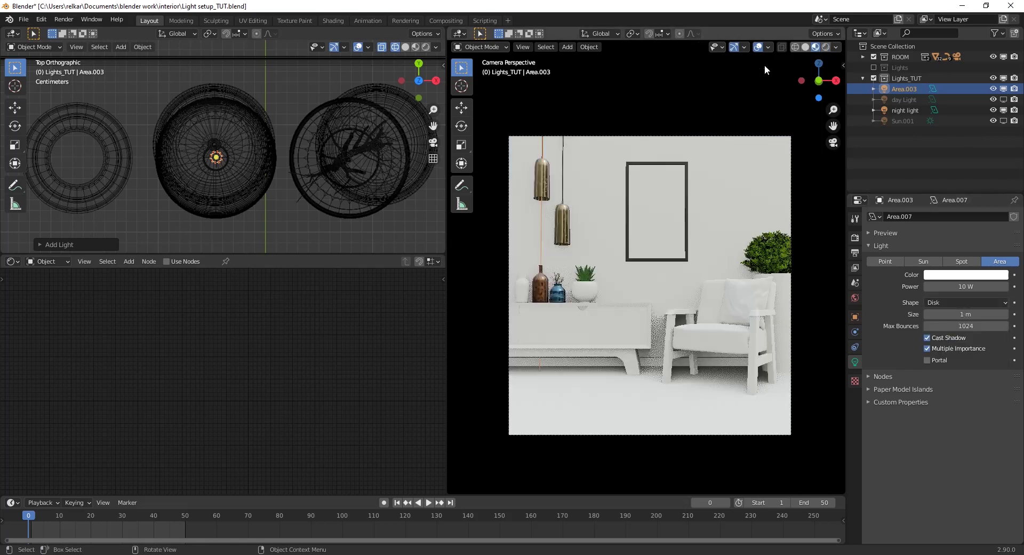
left_click(216, 176)
scroll(216, 176, "up", 3)
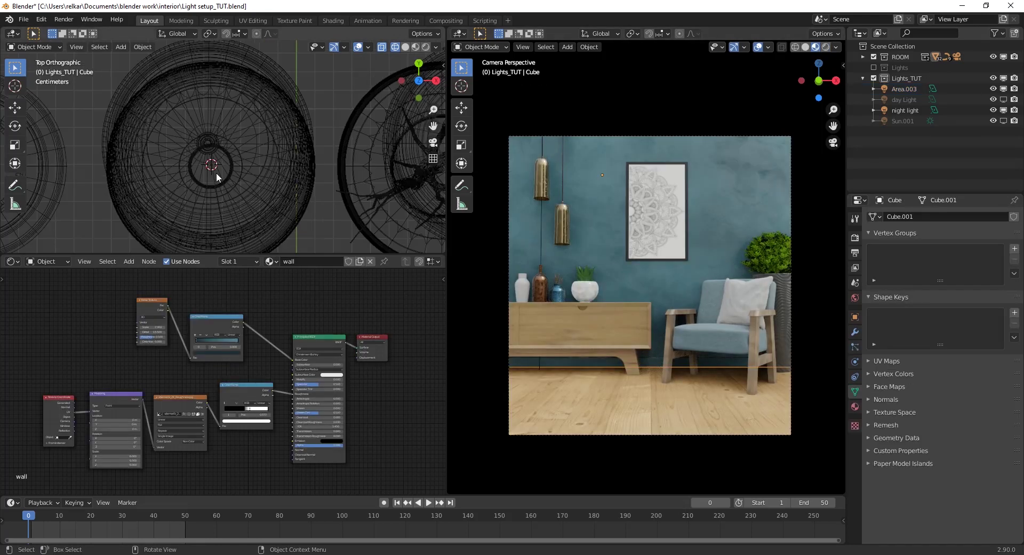
left_click(911, 87)
double_click(910, 89)
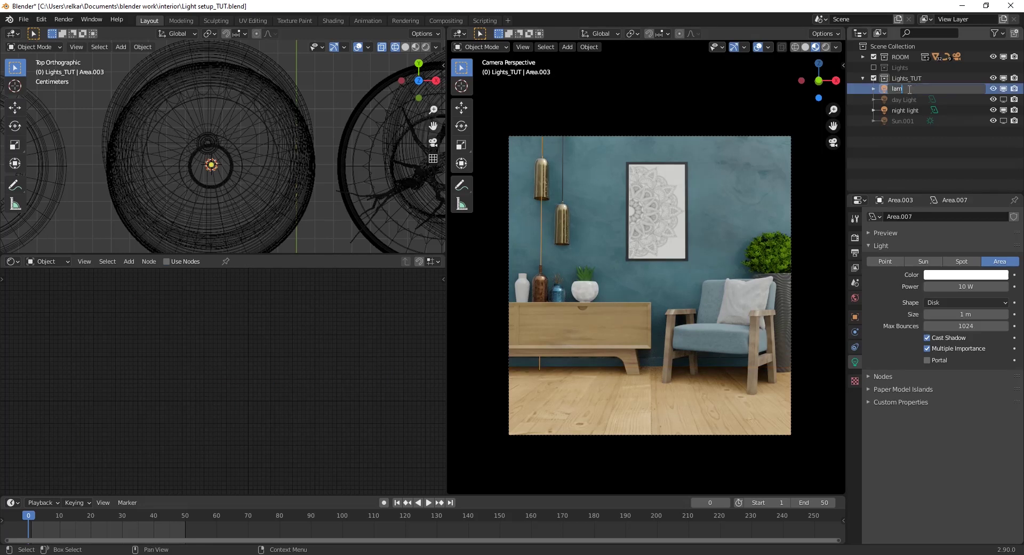
type("lamp 1")
key("Return")
Scale the lamp 1 light in the top view so its disk fits inside the pendant lamp shade.
scroll(173, 168, "down", 6)
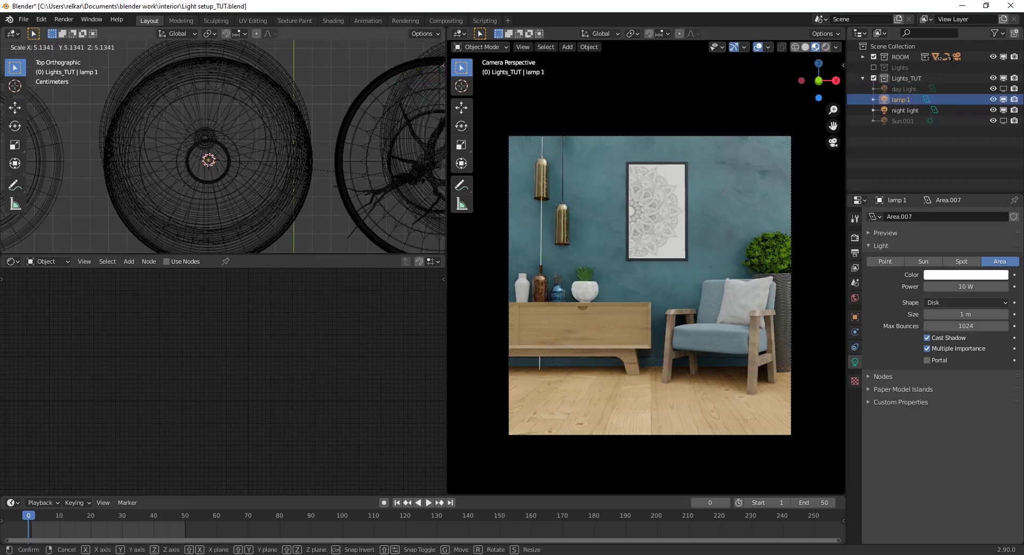
scroll(172, 169, "down", 5)
key("s")
left_click(230, 155)
scroll(231, 157, "up", 9)
key("s")
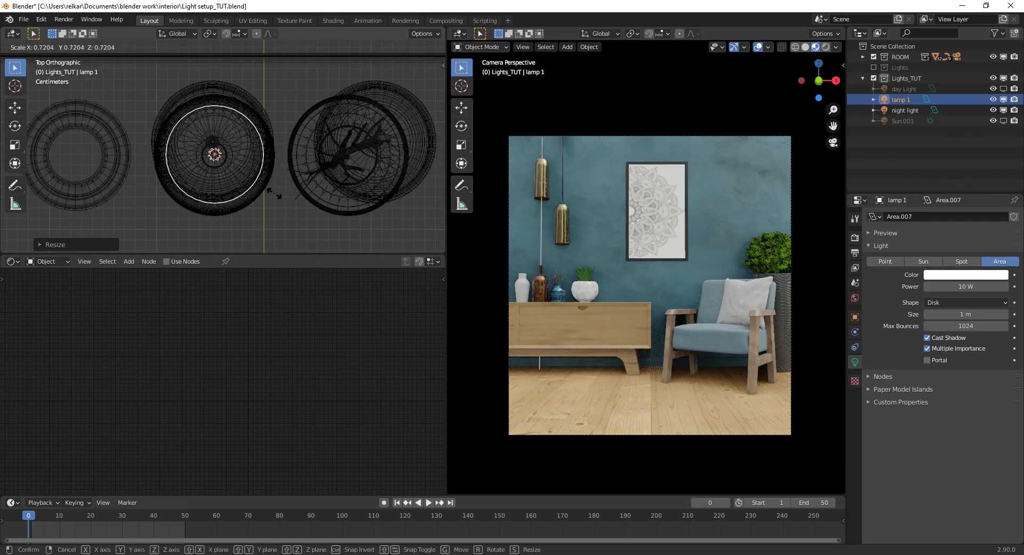
left_click(277, 195)
scroll(246, 167, "up", 3)
mouse_move(246, 167)
middle_mouse_down()
mouse_move(279, 135)
mouse_move(338, 139)
mouse_move(335, 178)
middle_mouse_up()
key("KP_7")
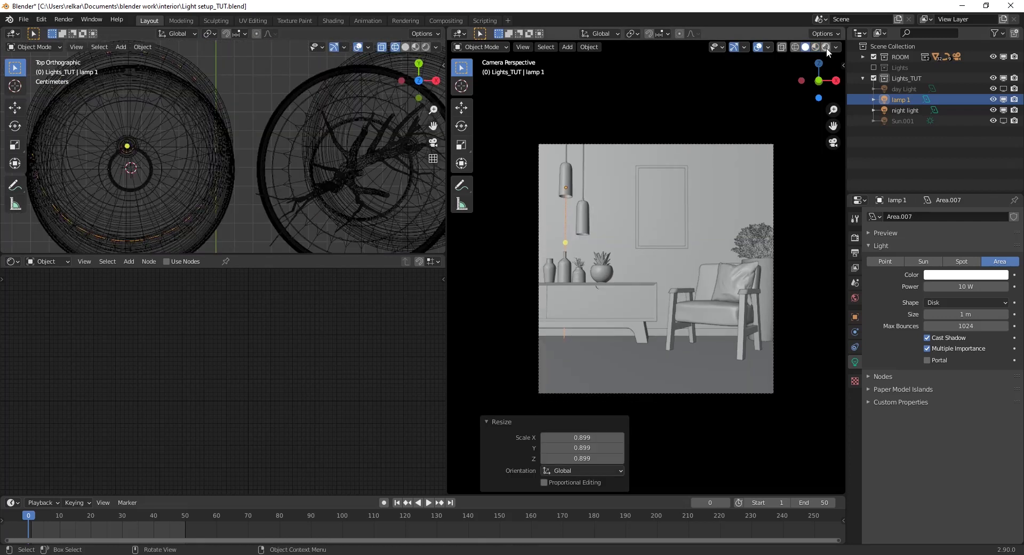
Show the camera view rendered, tint lamp 1 a warm orange and set its power to 20 W.
left_click(827, 47)
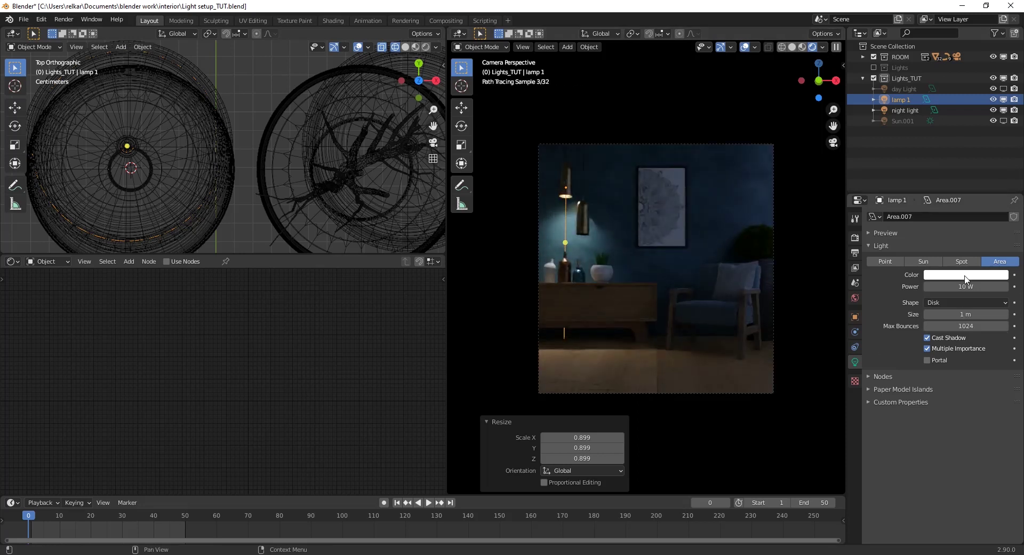
left_click(967, 276)
left_click(944, 184)
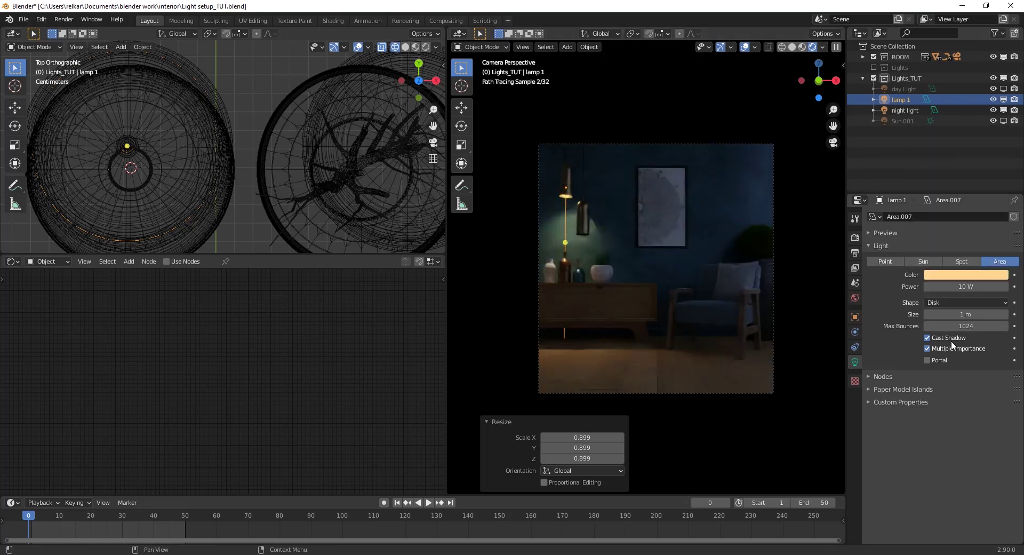
key("Return")
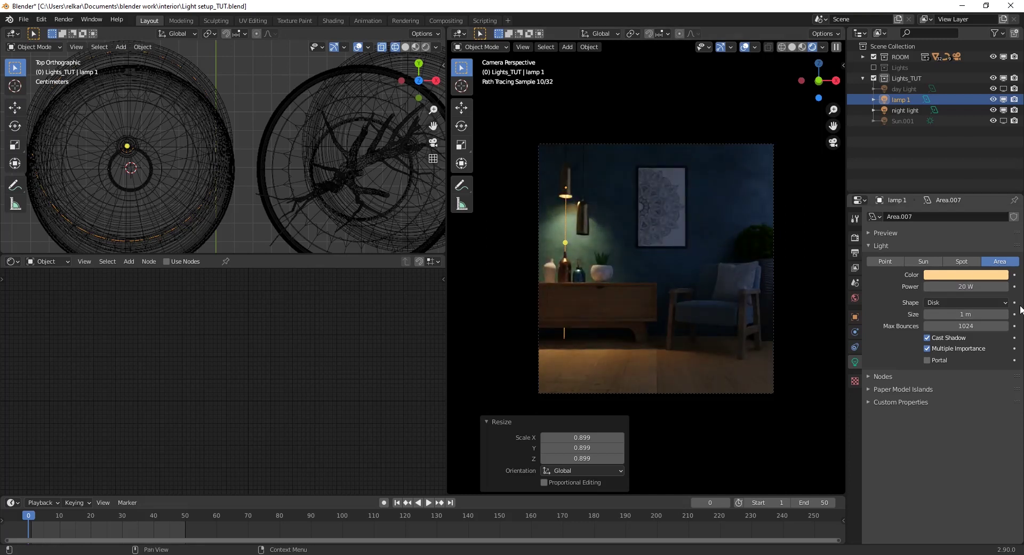
left_click(952, 278)
left_click_drag(945, 184, 946, 184)
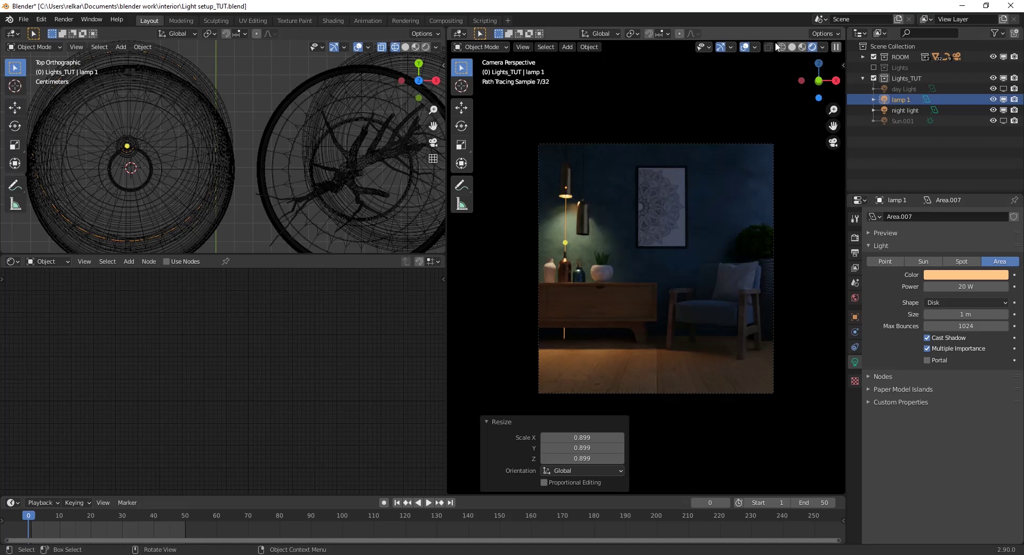
Duplicate lamp 1 about 0.15 m along the X axis onto the second pendant lamp and preview it rendered.
left_click(792, 47)
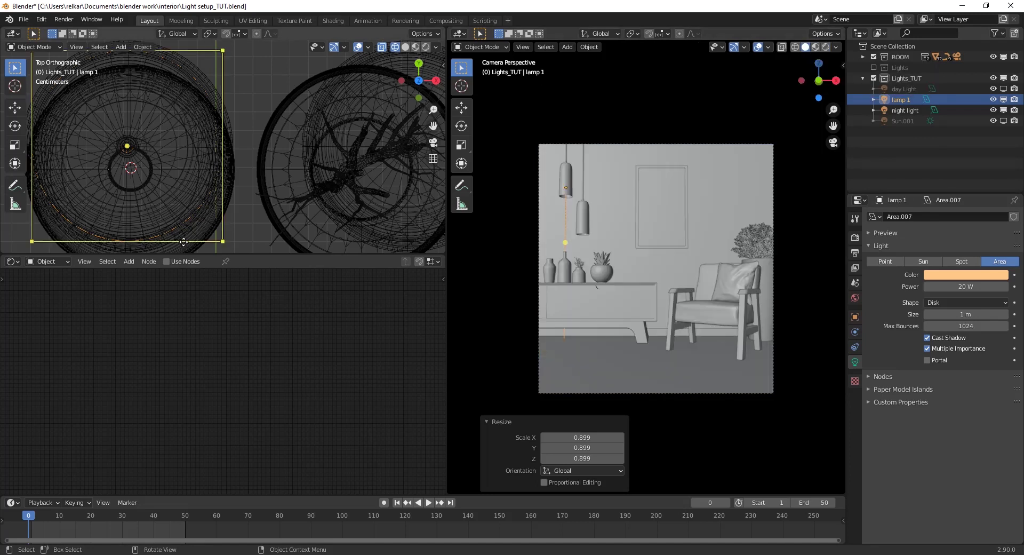
scroll(234, 172, "up", 5)
key("shift+d")
key("x")
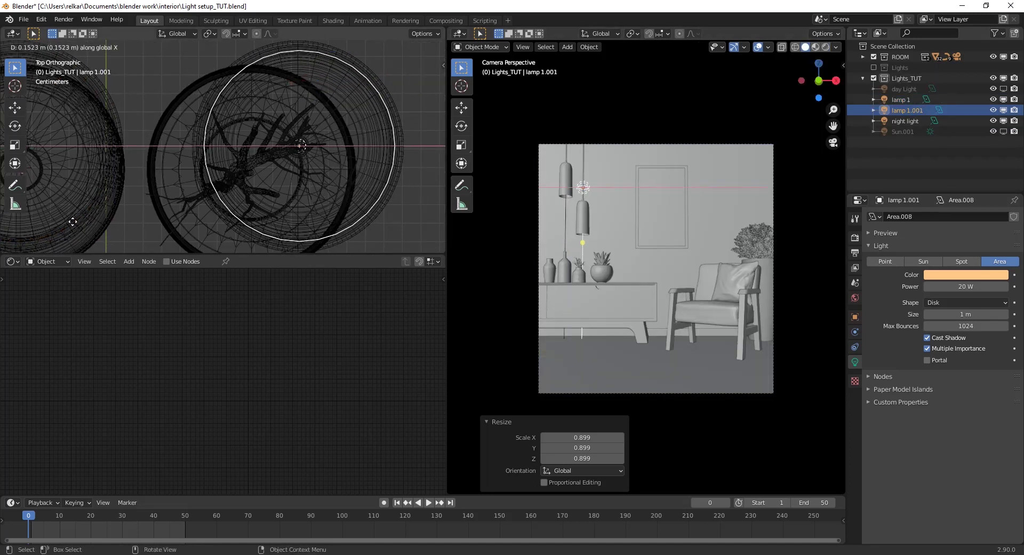
left_click(71, 220)
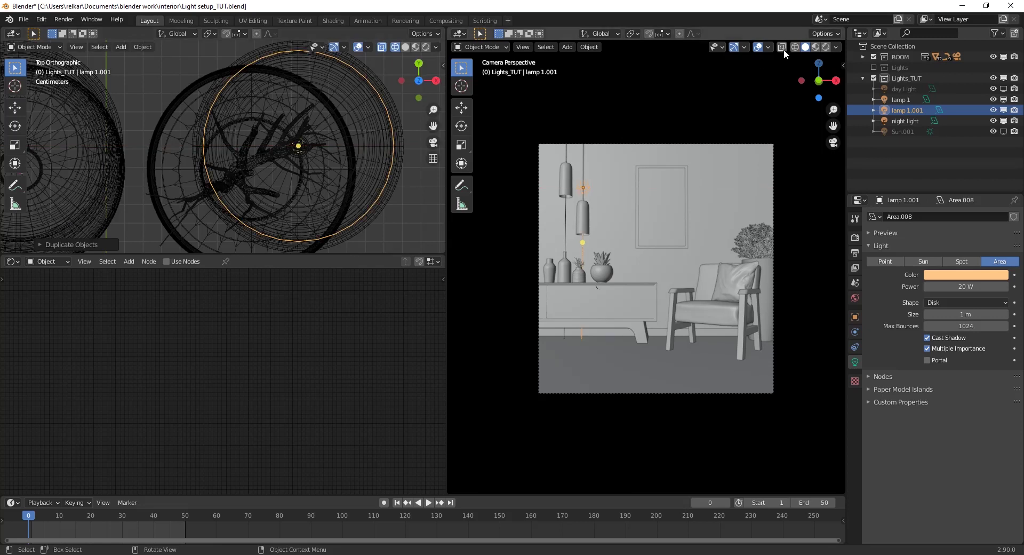
left_click(825, 47)
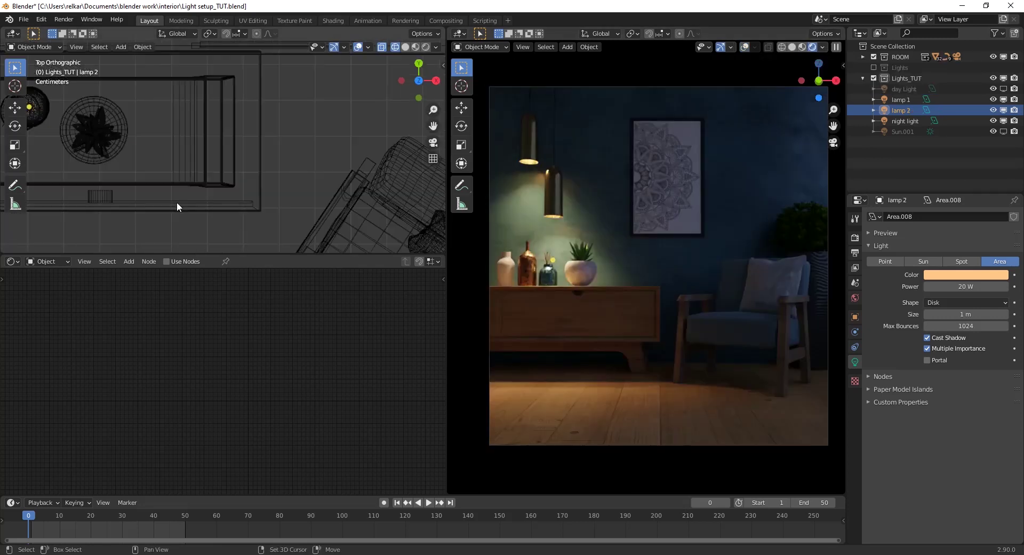
Duplicate lamp 2 in the front view and position the copy high in the room above the camera.
key("KP_1")
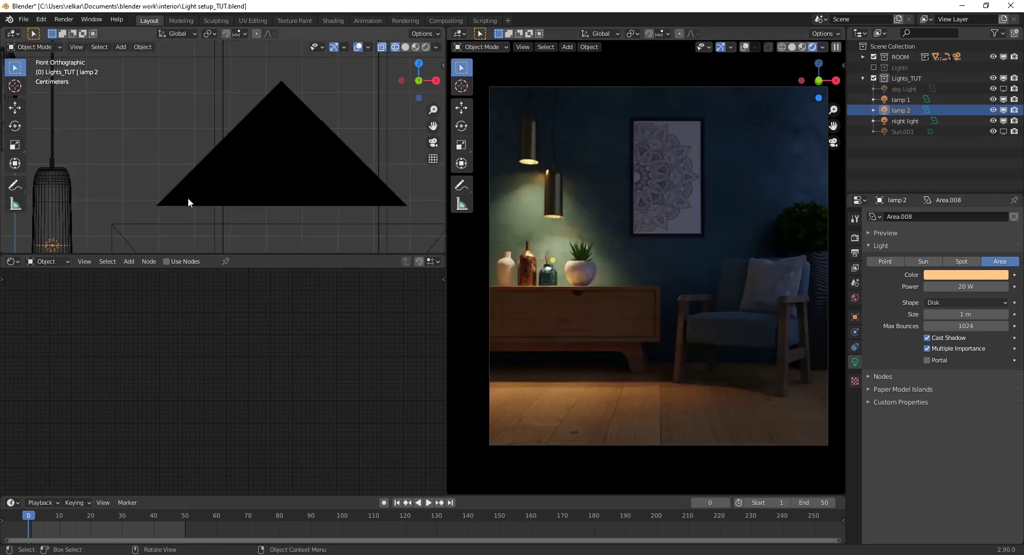
scroll(188, 197, "down", 8)
key("shift+d")
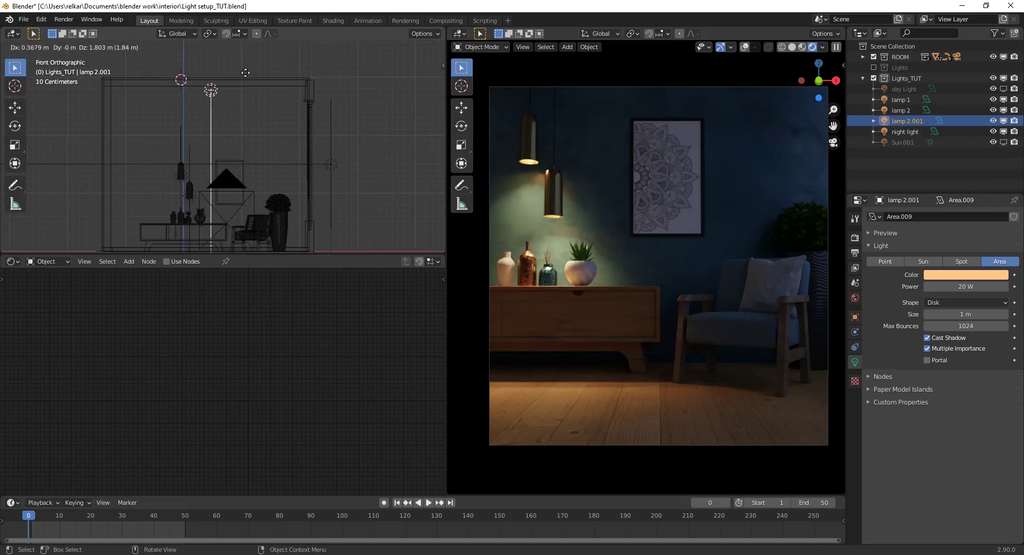
left_click(265, 113)
scroll(264, 113, "up", 8)
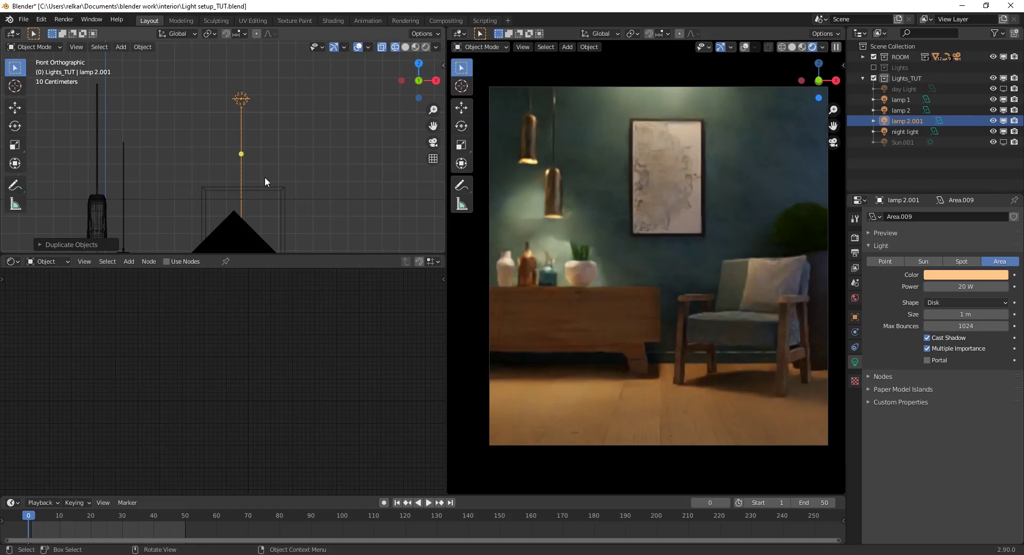
key("g")
left_click(282, 125)
Set the power of the lamp copy above the camera to 5 W and select the night light.
left_click_drag(958, 286, 939, 287)
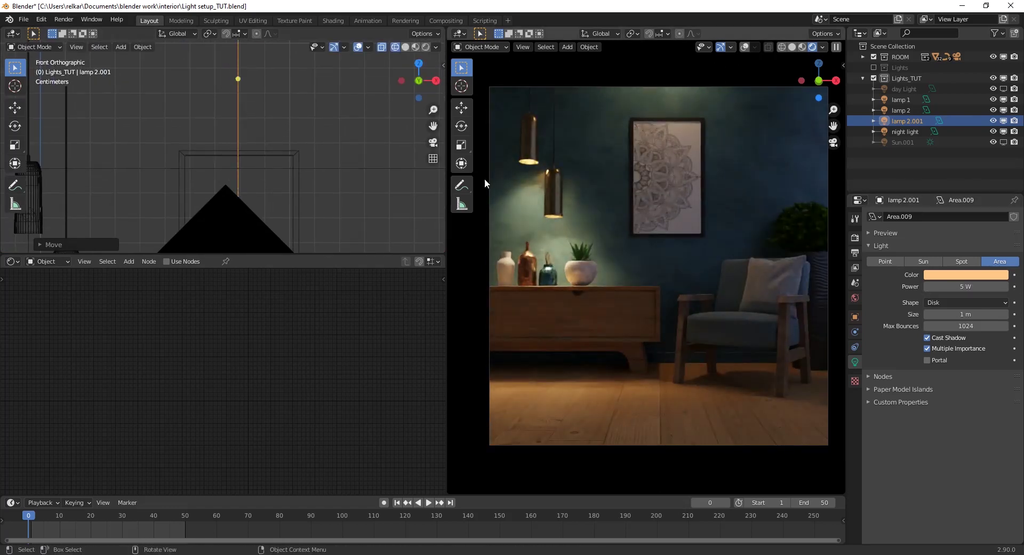
scroll(320, 133, "down", 6)
left_click(353, 171)
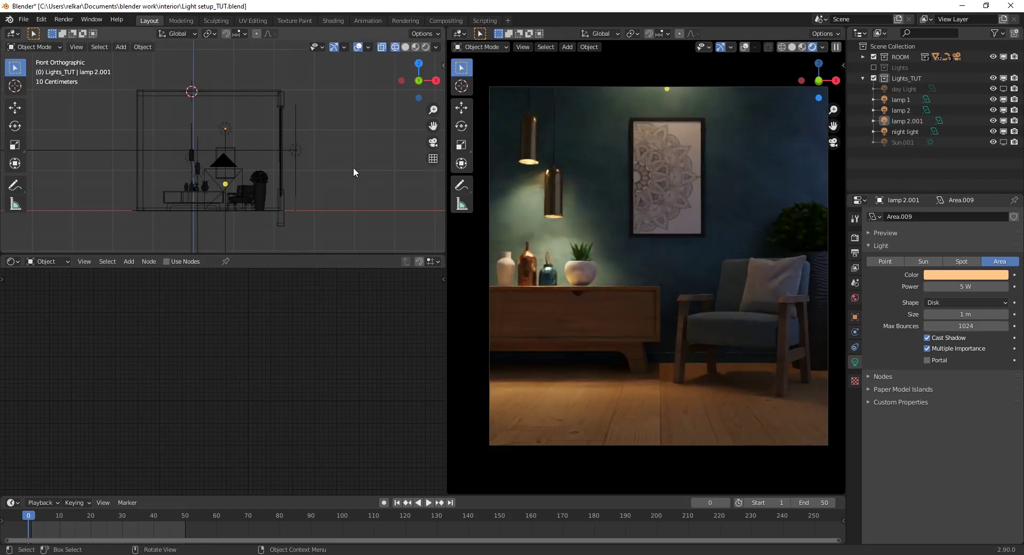
left_click(296, 123)
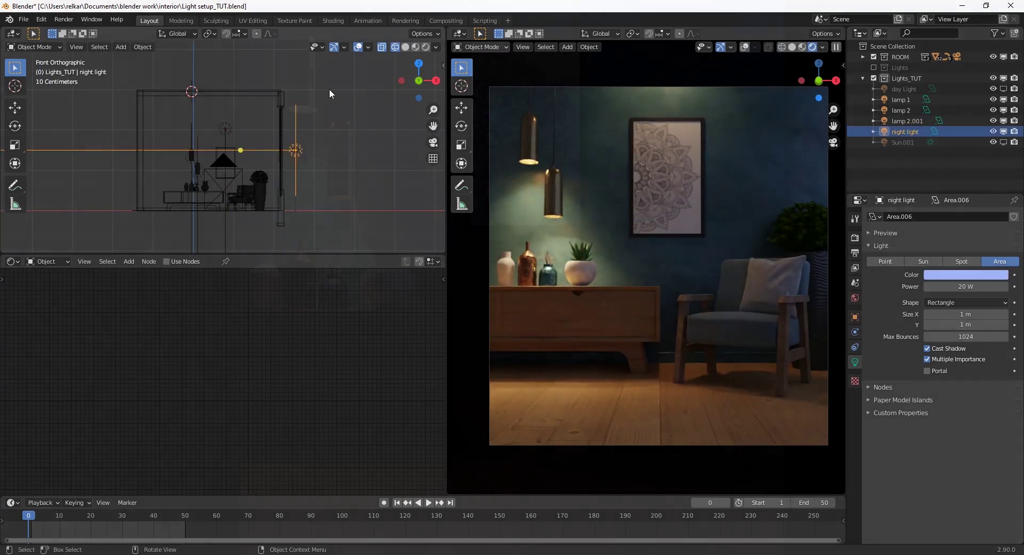